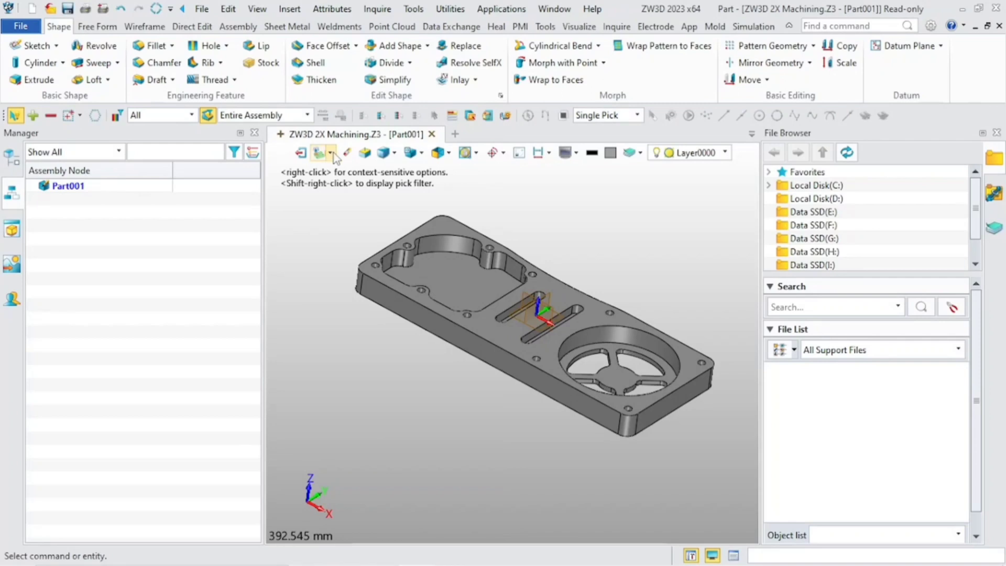
Create a CAM plan for the part using the default template.
{"action": "left_click", "coordinate": [331, 153]}
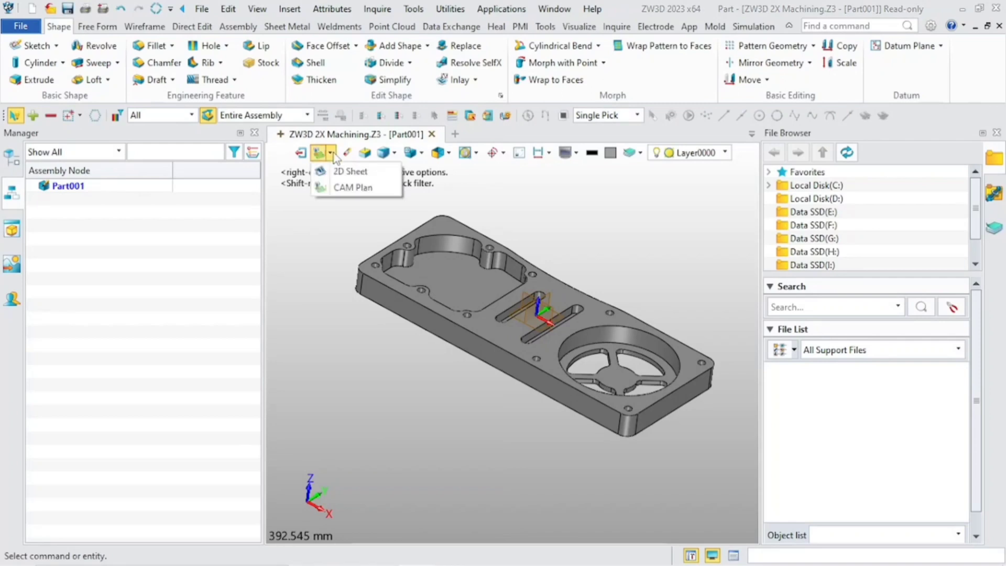
{"action": "left_click", "coordinate": [352, 188]}
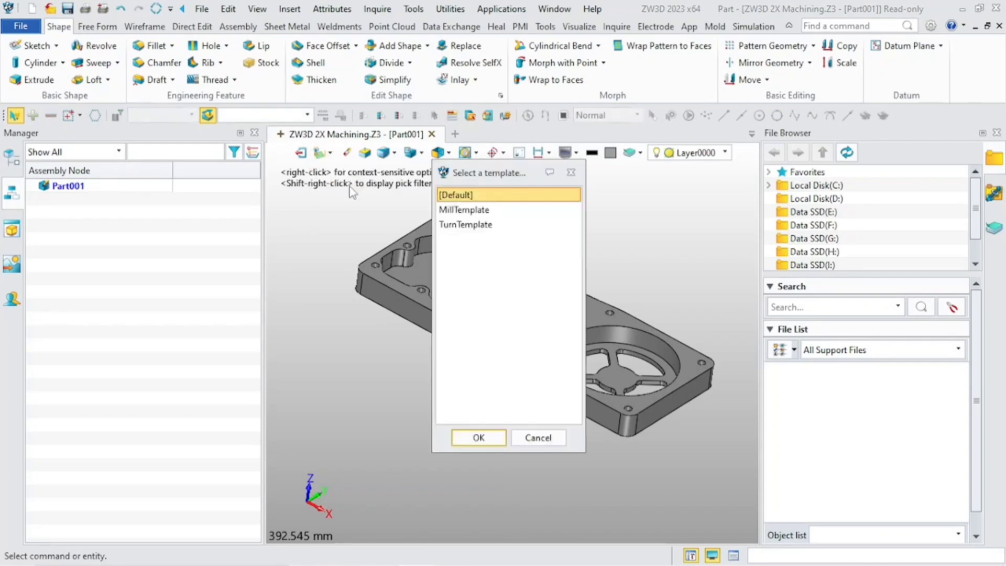
{"action": "left_click", "coordinate": [465, 444]}
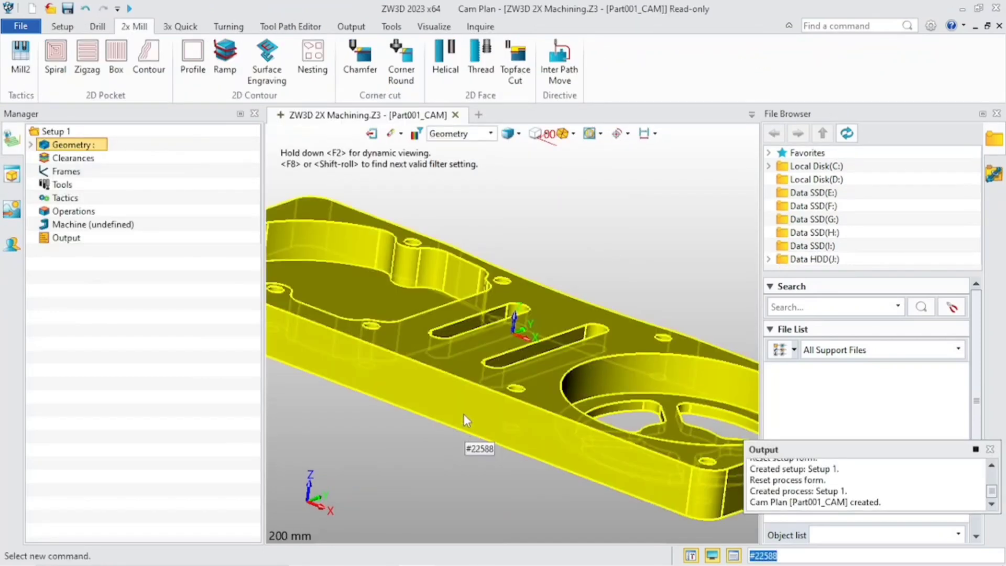
{"action": "key", "text": "ctrl+Home"}
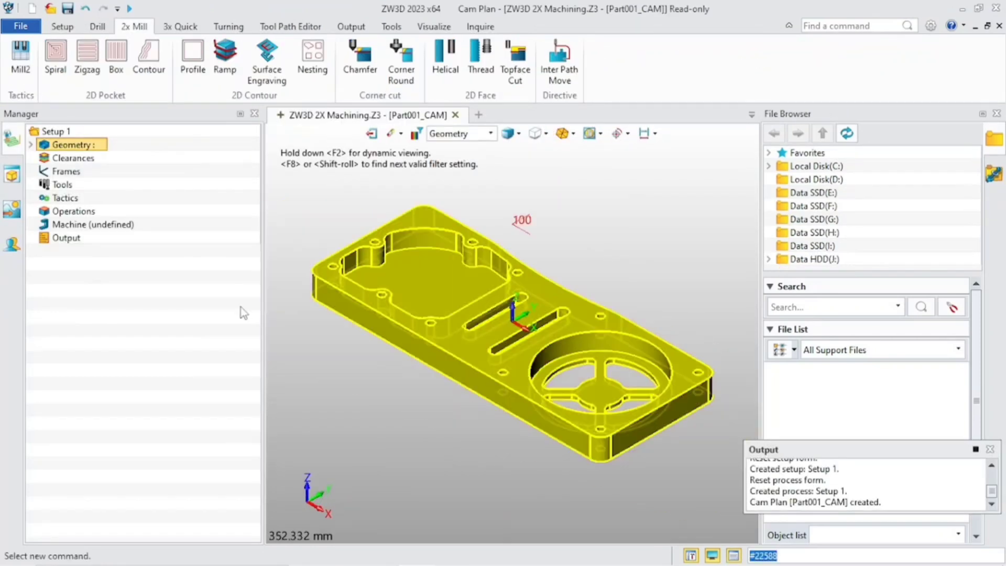
Add a box stock around the part with a side increment of 0 mm and hide it.
{"action": "left_click", "coordinate": [59, 28]}
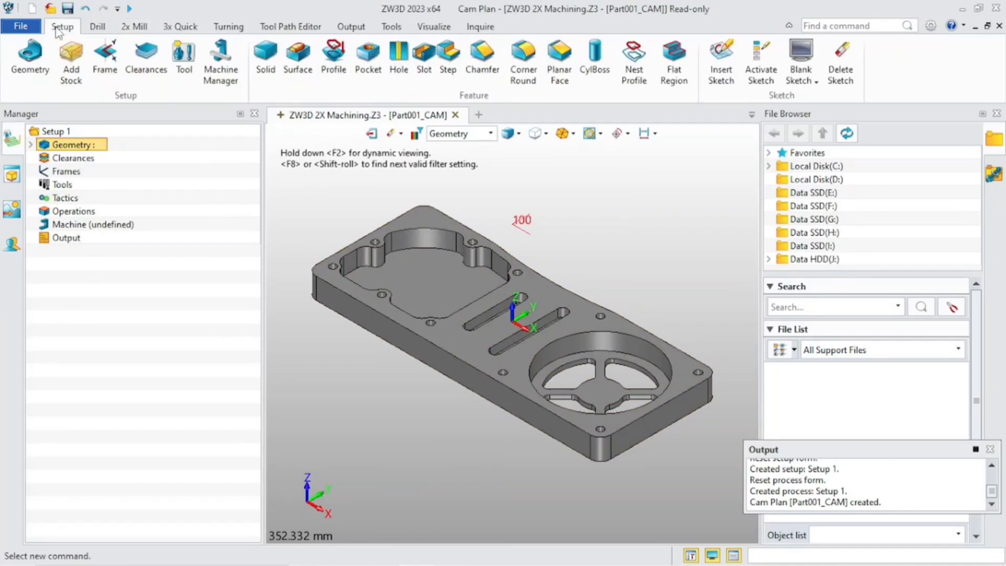
{"action": "left_click", "coordinate": [70, 63]}
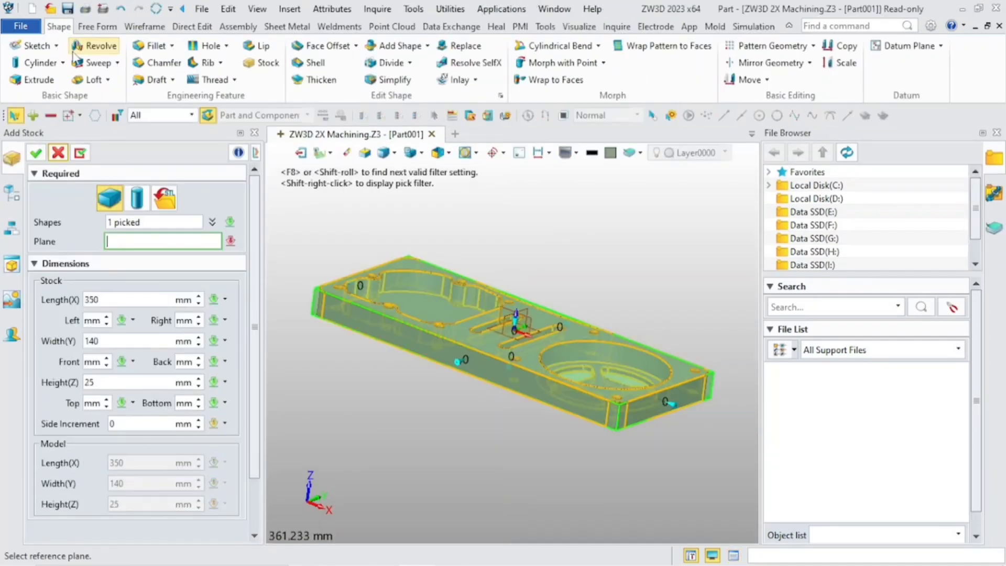
{"action": "left_click", "coordinate": [198, 421]}
{"action": "left_click", "coordinate": [198, 420]}
{"action": "left_click", "coordinate": [198, 420]}
{"action": "left_click", "coordinate": [199, 428]}
{"action": "left_click", "coordinate": [200, 427]}
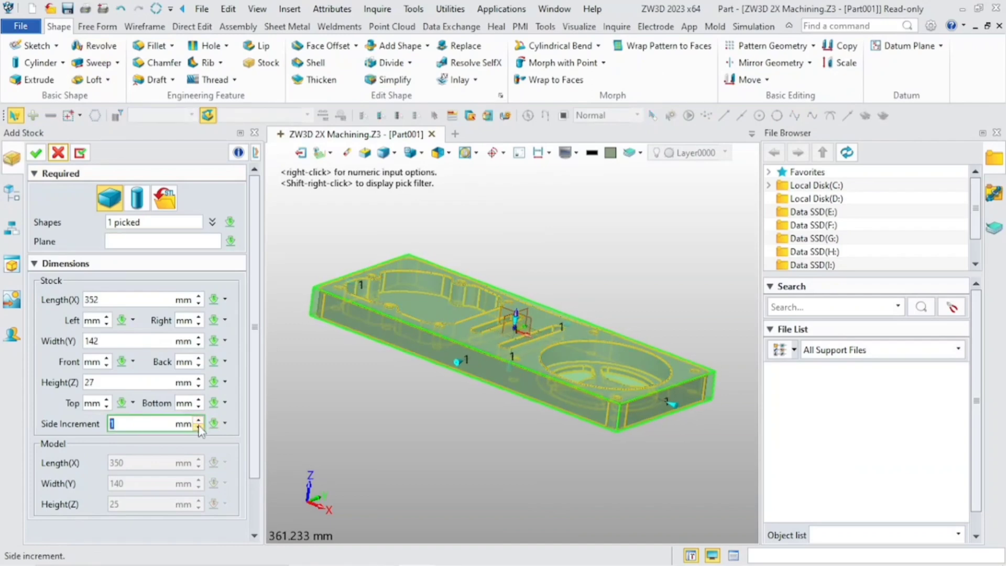
{"action": "left_click", "coordinate": [199, 427]}
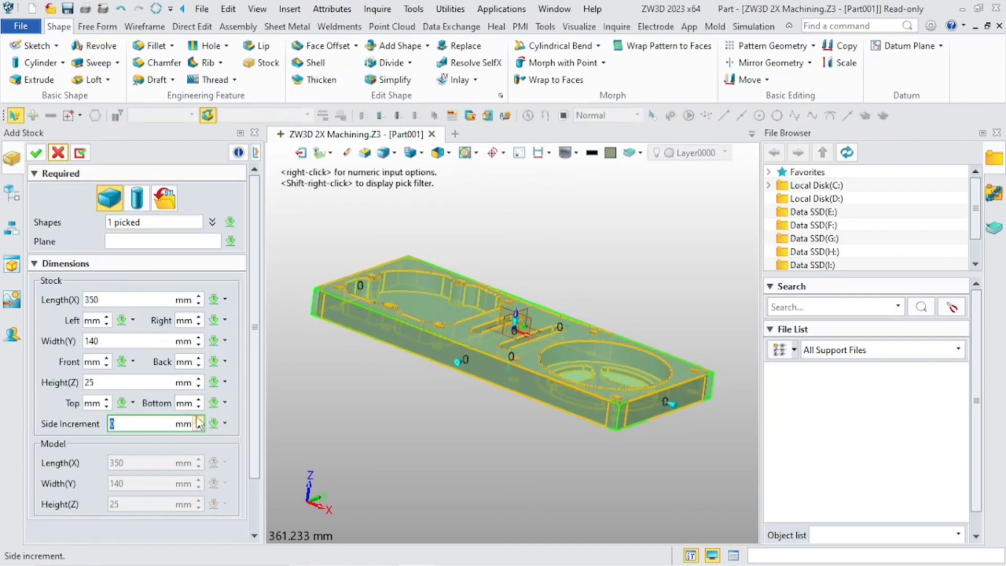
{"action": "left_click", "coordinate": [38, 153]}
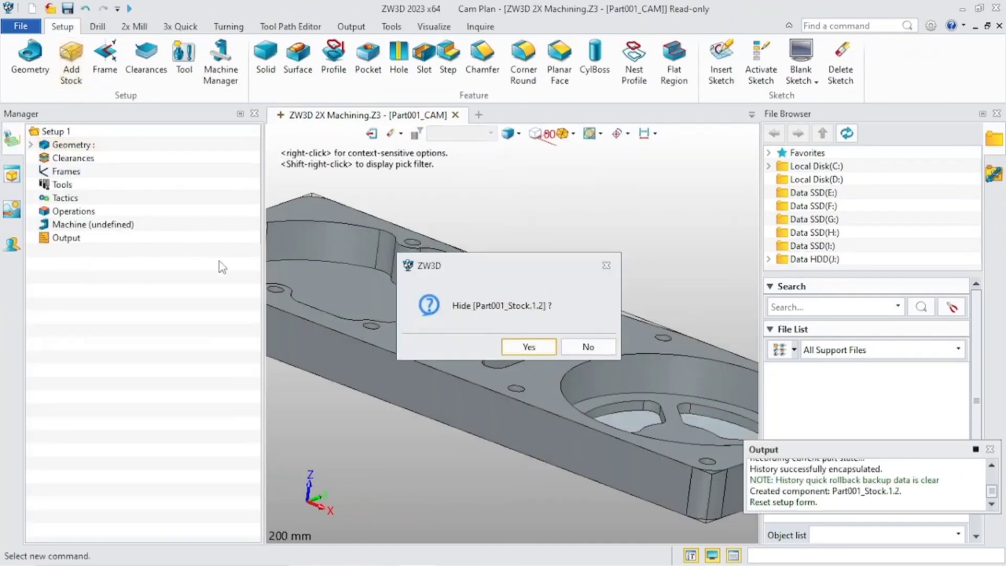
{"action": "left_click", "coordinate": [527, 347]}
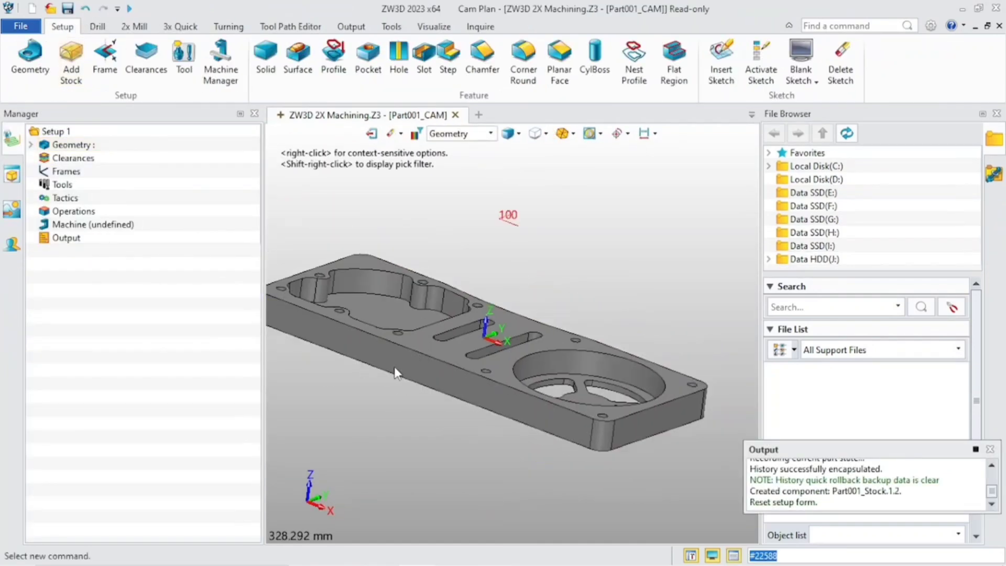
Create a Spiral 2D pocket operation and give it a new profile feature.
{"action": "left_click", "coordinate": [125, 32]}
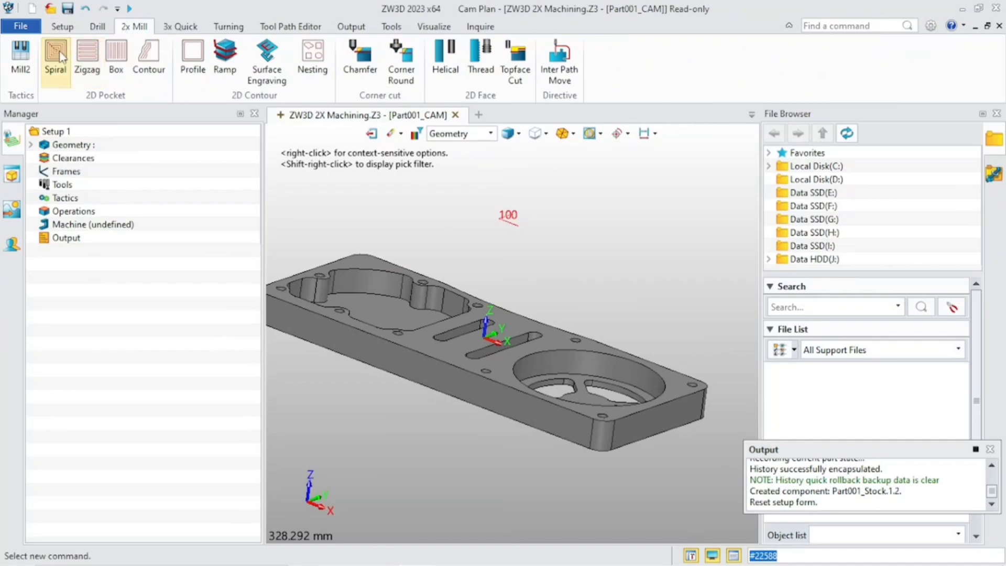
{"action": "left_click", "coordinate": [68, 71]}
{"action": "left_click", "coordinate": [293, 174]}
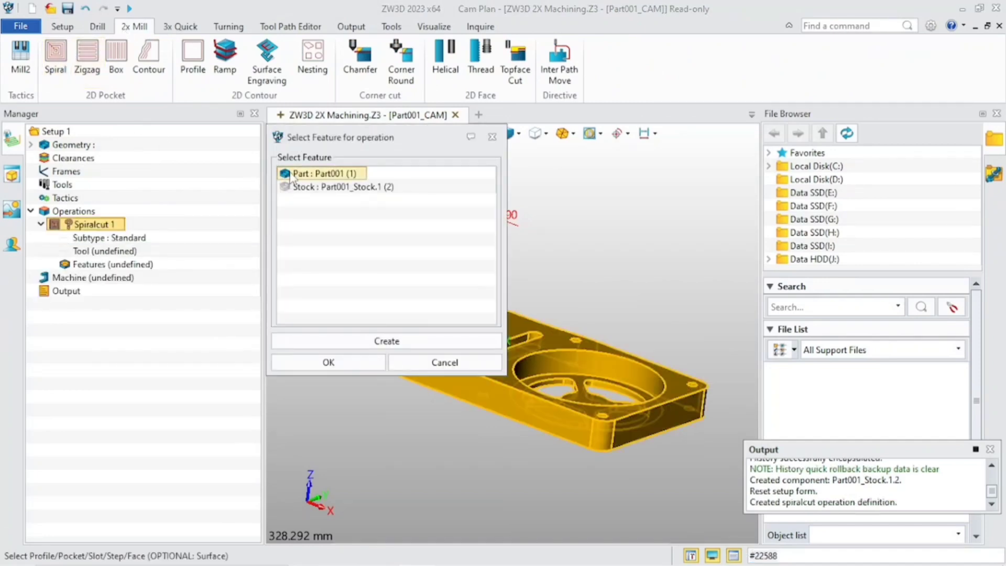
{"action": "left_click", "coordinate": [374, 345]}
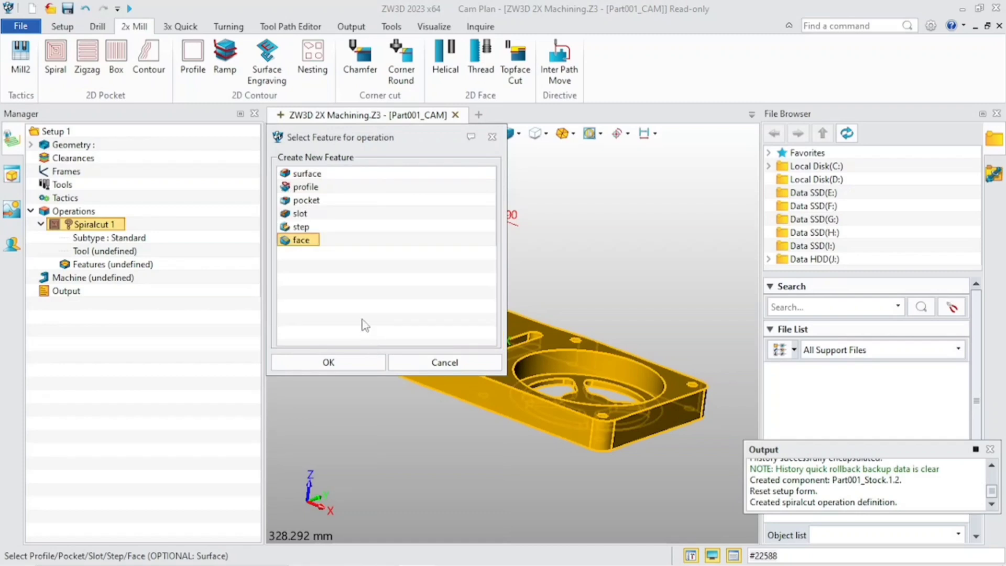
{"action": "left_click", "coordinate": [306, 189]}
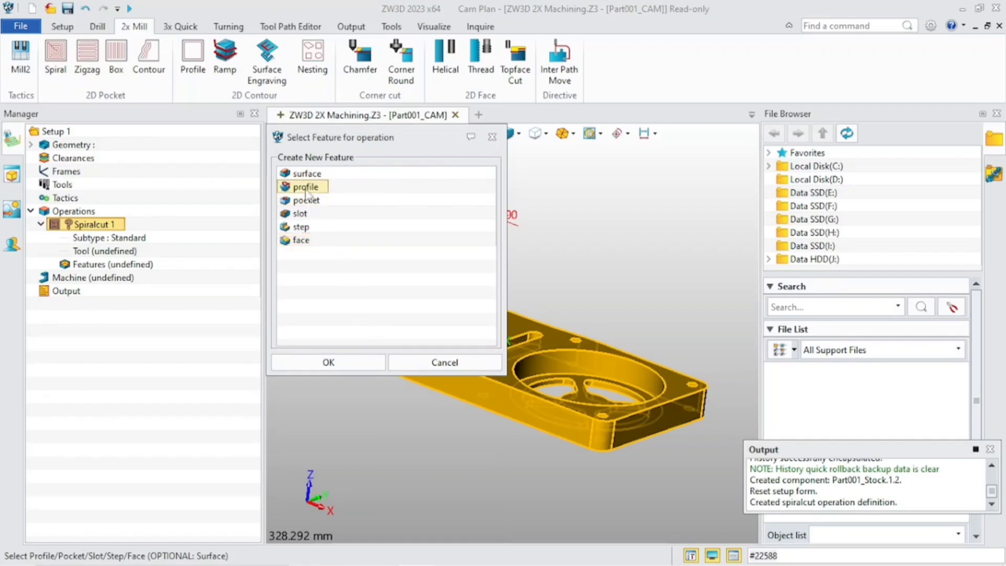
{"action": "left_click", "coordinate": [328, 362]}
Define the profile feature from the upper edge loop of the large irregular pocket, keeping its default attributes.
{"action": "left_click", "coordinate": [353, 288]}
{"action": "left_click", "coordinate": [359, 276]}
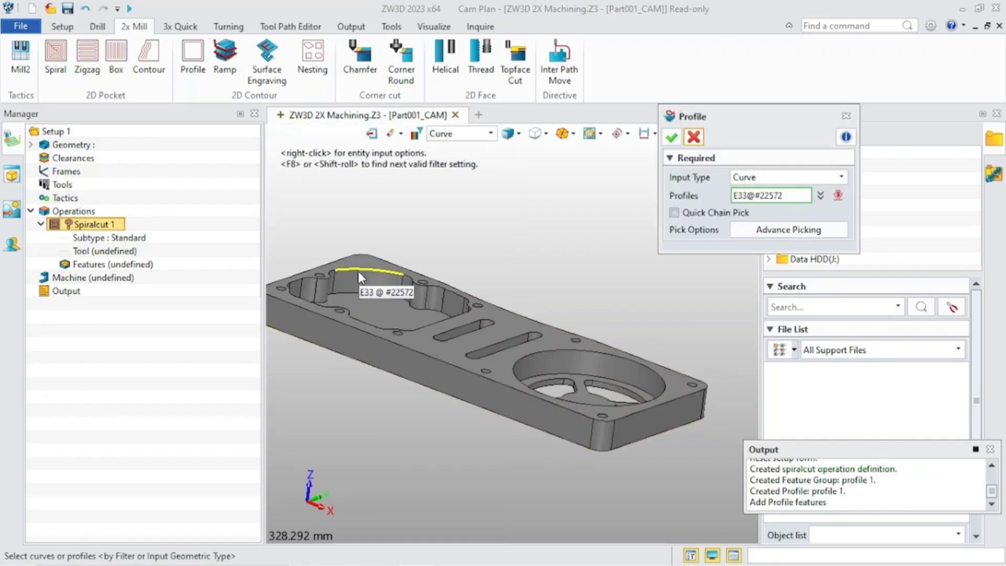
{"action": "left_click", "coordinate": [359, 275]}
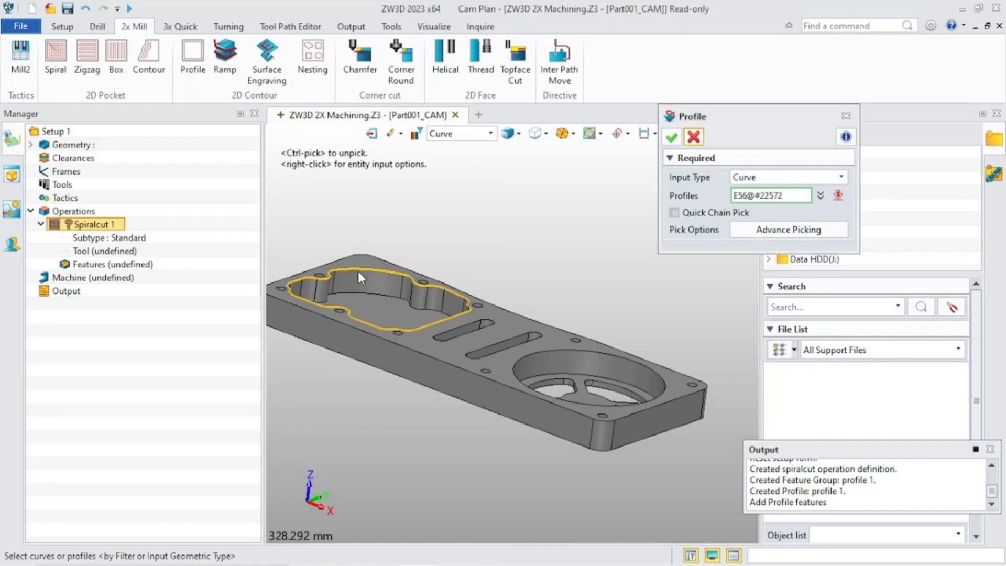
{"action": "left_click", "coordinate": [671, 138]}
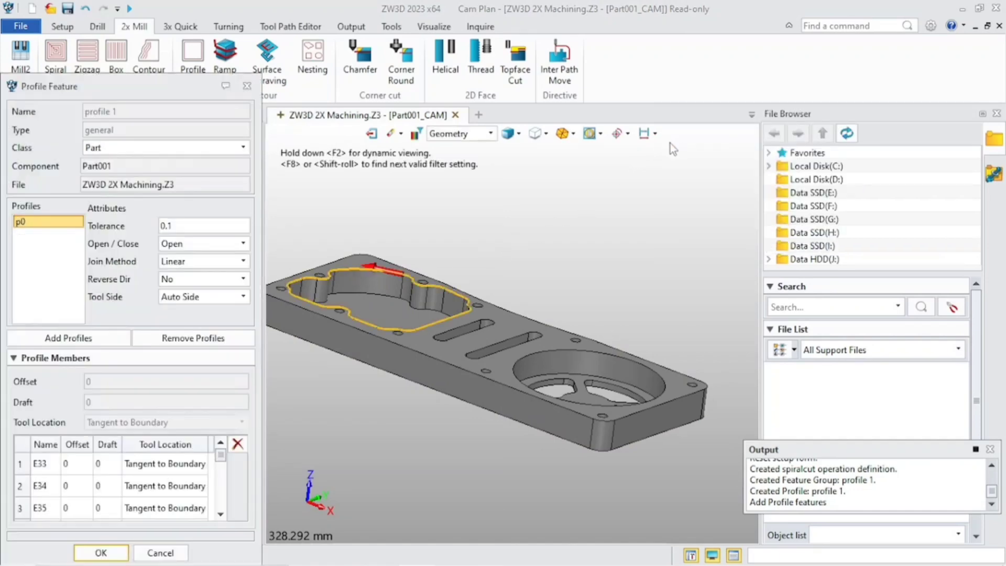
{"action": "left_click", "coordinate": [101, 552]}
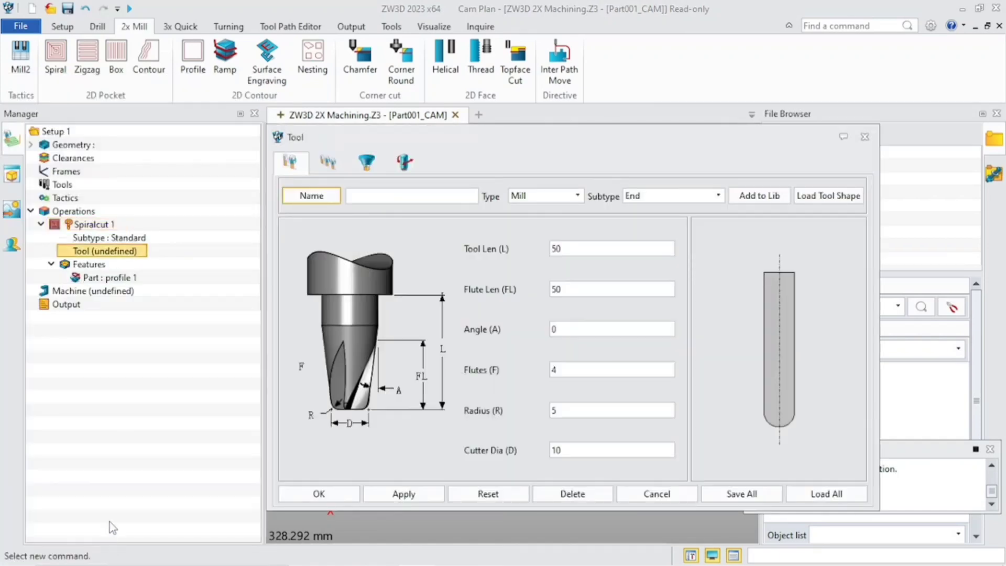
Load the 14 mm Flat Endmill from the Mill tool library as the spiral operation's tool, without calculating yet.
{"action": "left_click", "coordinate": [828, 195]}
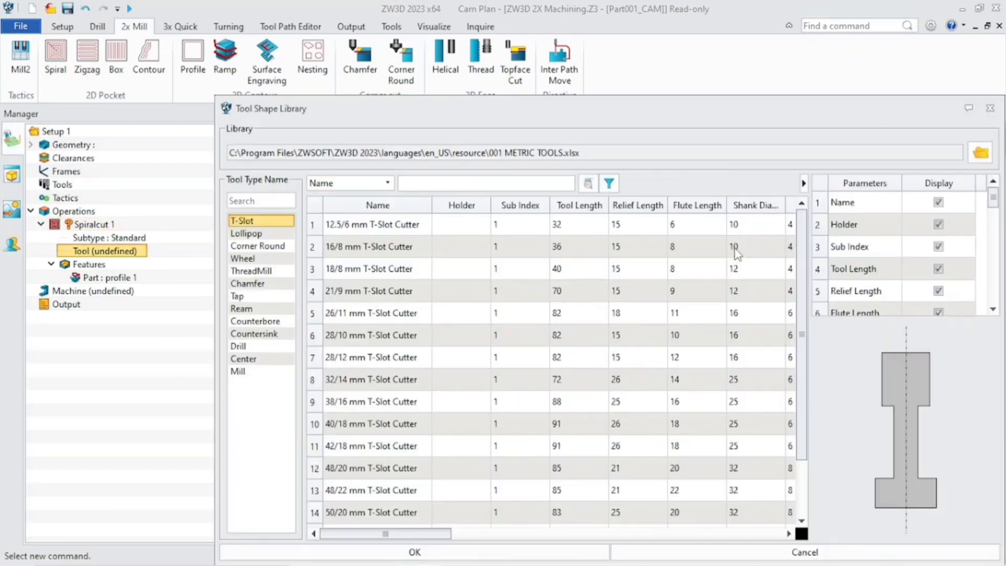
{"action": "left_click", "coordinate": [266, 371]}
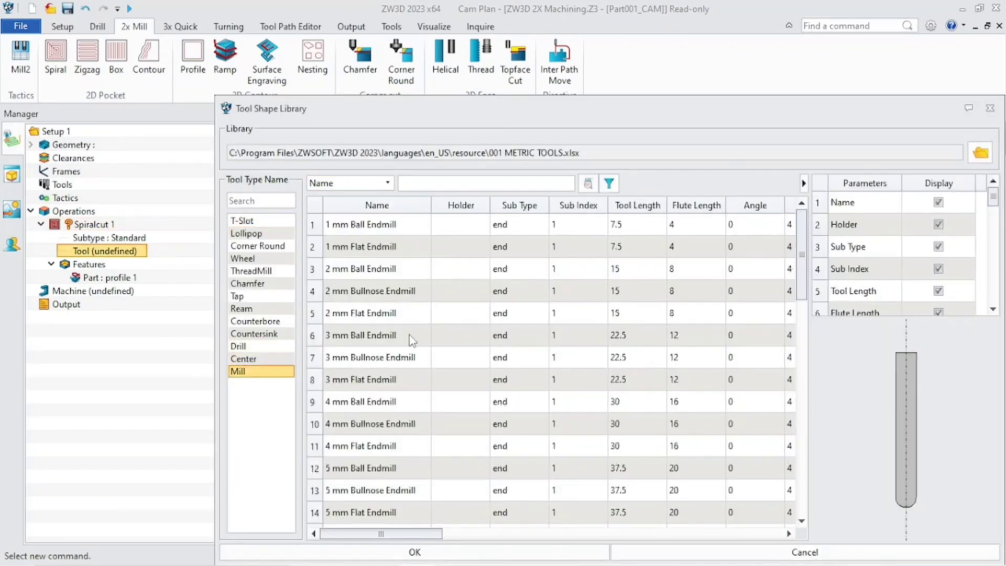
{"action": "scroll", "coordinate": [414, 343], "scroll_direction": "down", "scroll_amount": 5}
{"action": "scroll", "coordinate": [425, 346], "scroll_direction": "down", "scroll_amount": 5}
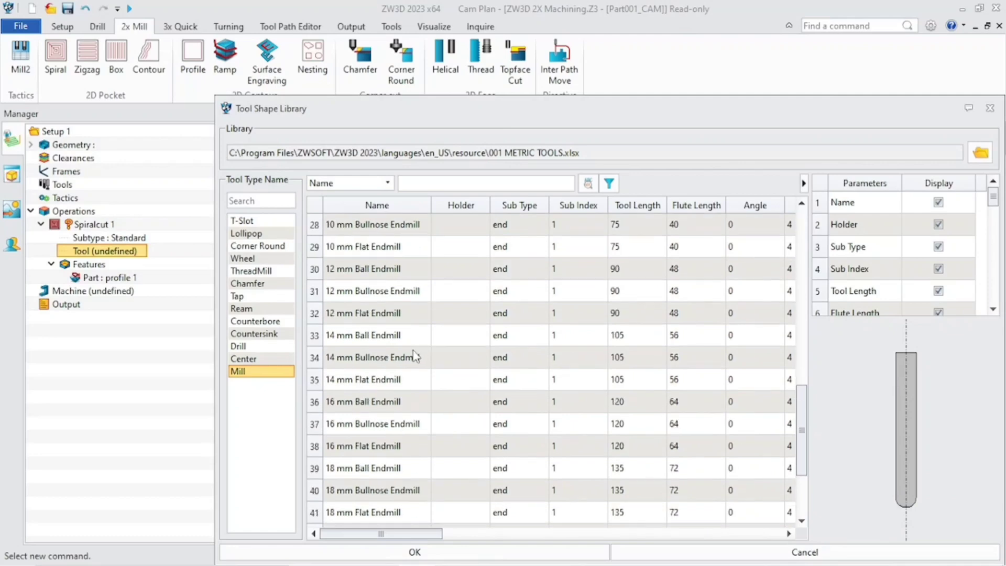
{"action": "left_click", "coordinate": [387, 381]}
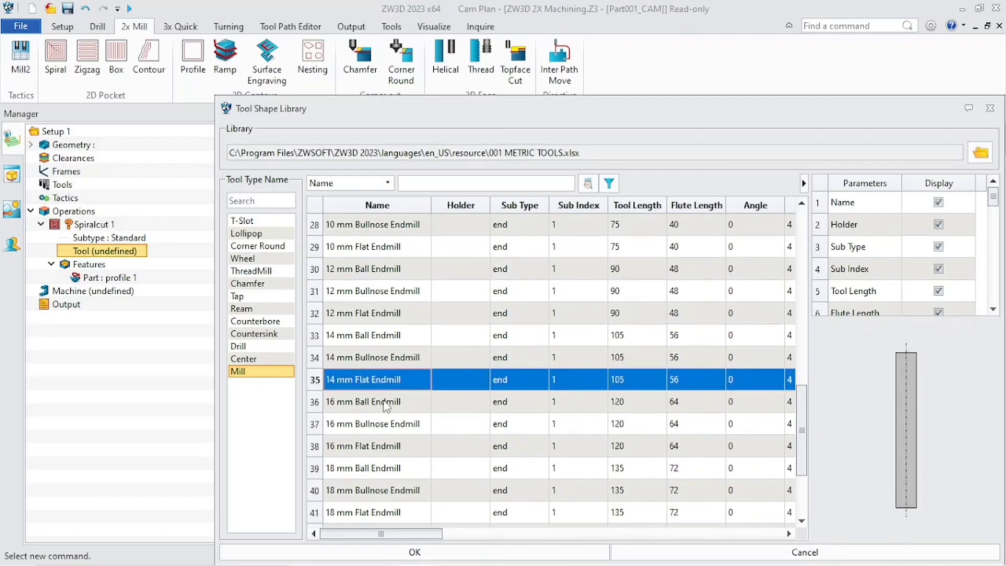
{"action": "left_click", "coordinate": [401, 552]}
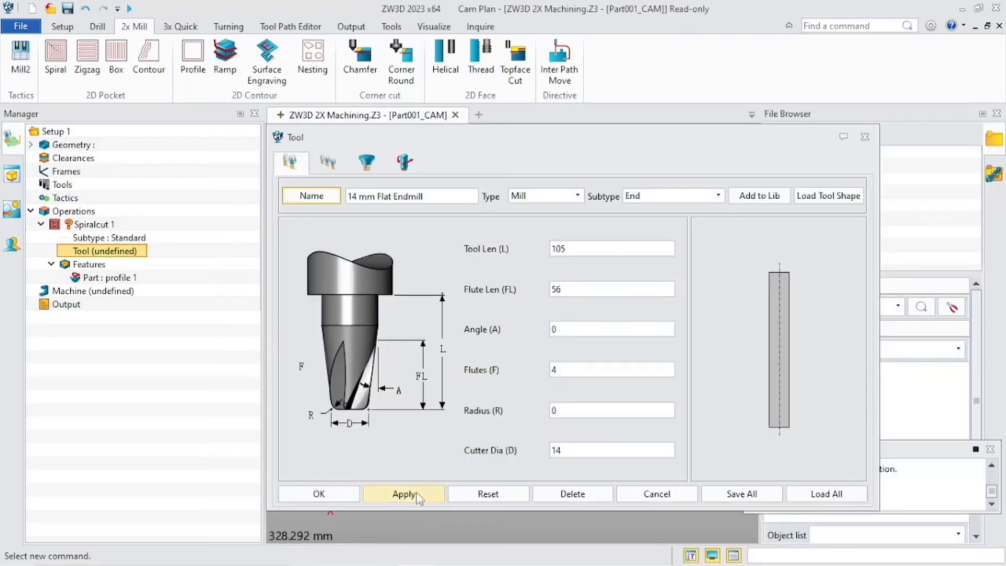
{"action": "left_click", "coordinate": [418, 495]}
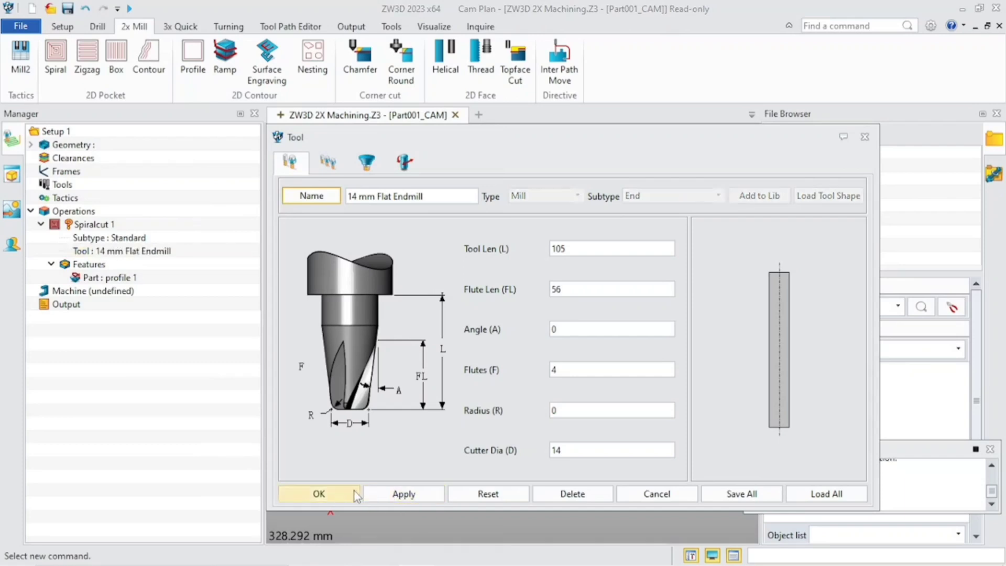
{"action": "left_click", "coordinate": [355, 494]}
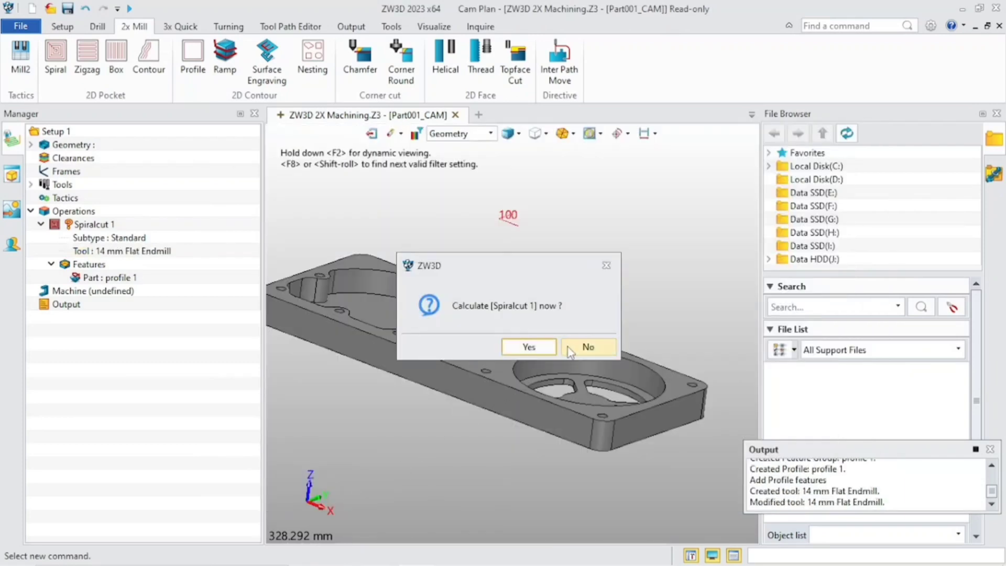
{"action": "left_click", "coordinate": [587, 347]}
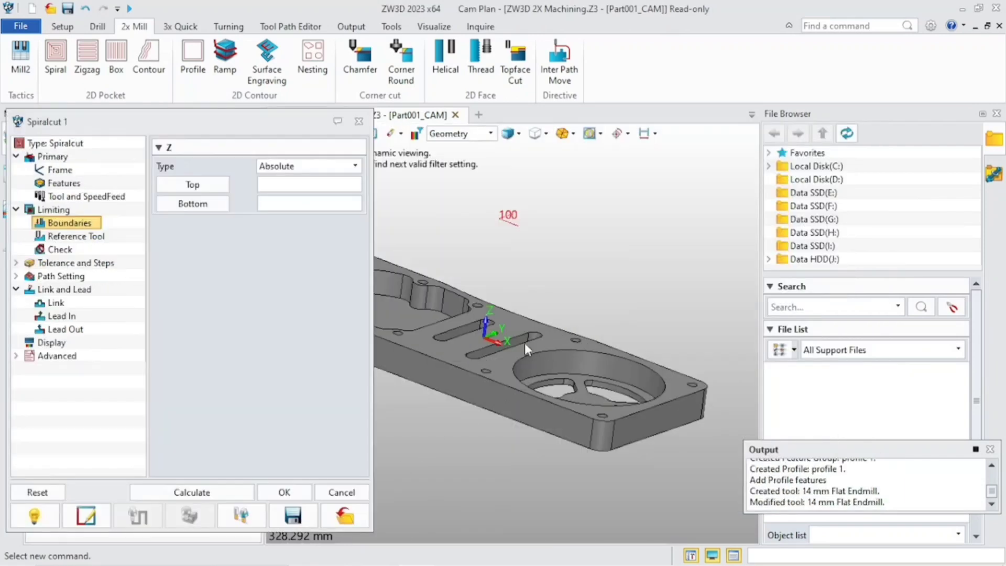
Limit the spiral cut in Z from the part's top face to the pocket floor and calculate its toolpath.
{"action": "left_click", "coordinate": [200, 185]}
{"action": "right_click_drag", "start_coordinate": [413, 234], "coordinate": [528, 263]}
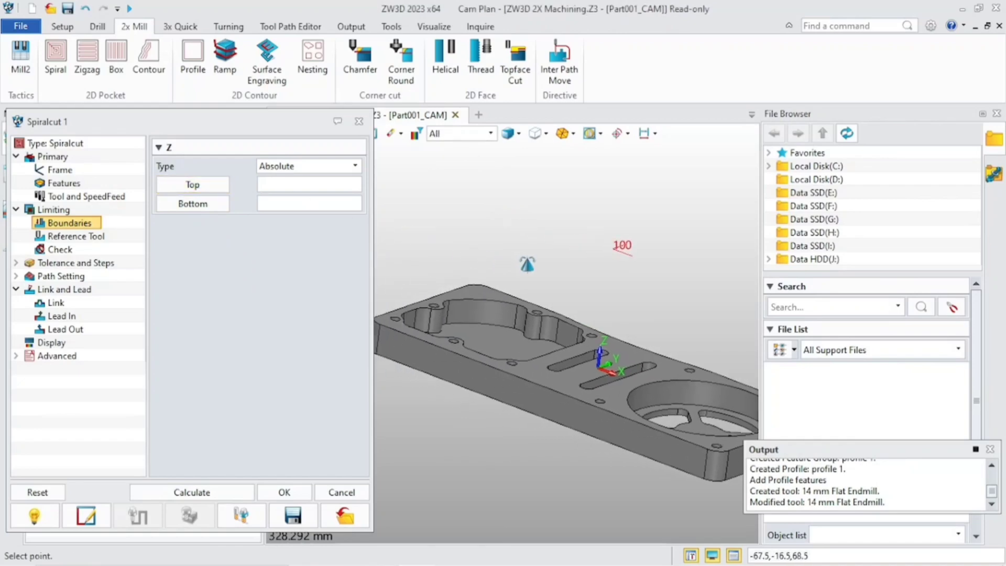
{"action": "left_click", "coordinate": [480, 291]}
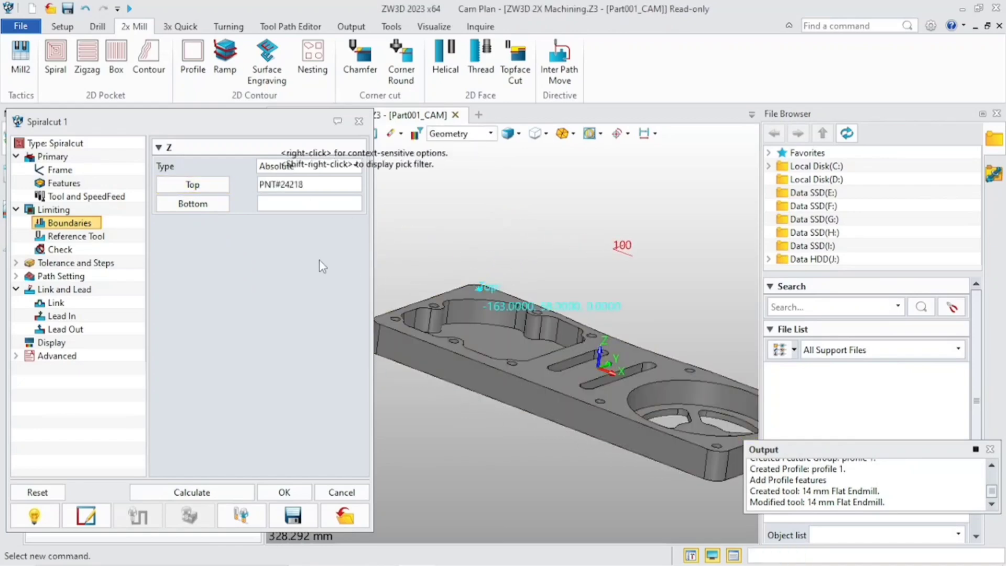
{"action": "left_click", "coordinate": [193, 204]}
{"action": "left_click", "coordinate": [489, 337]}
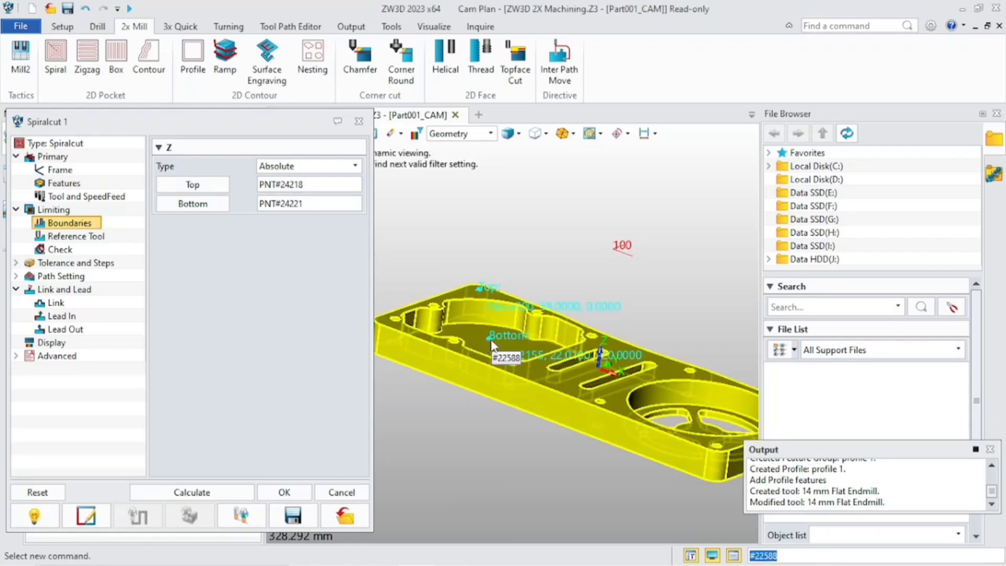
{"action": "left_click", "coordinate": [191, 492]}
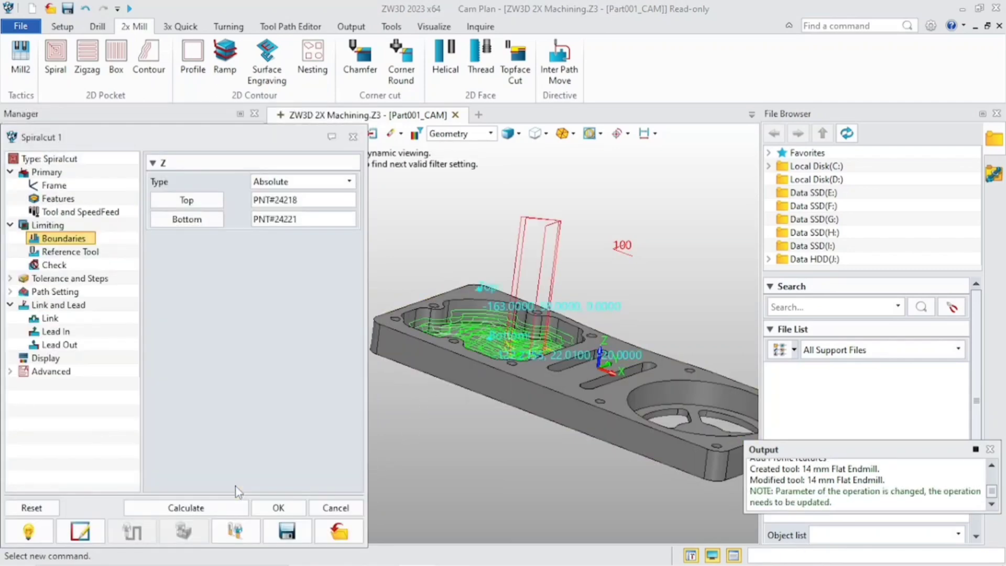
{"action": "left_click", "coordinate": [297, 508]}
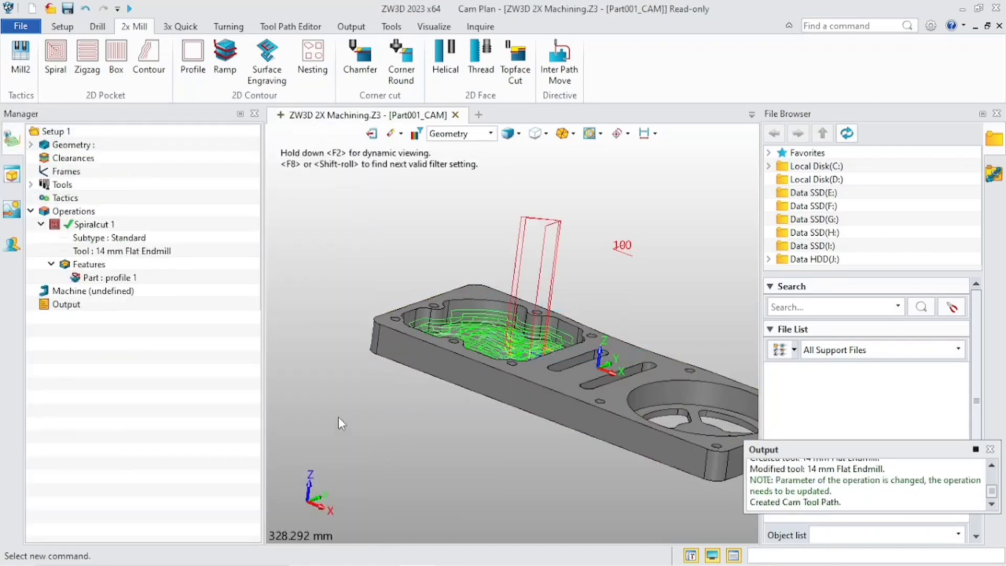
Replay the spiral pocket operation's toolpath in Toolpath Verify and examine the tool's motion in the large irregular pocket.
{"action": "right_click", "coordinate": [105, 230]}
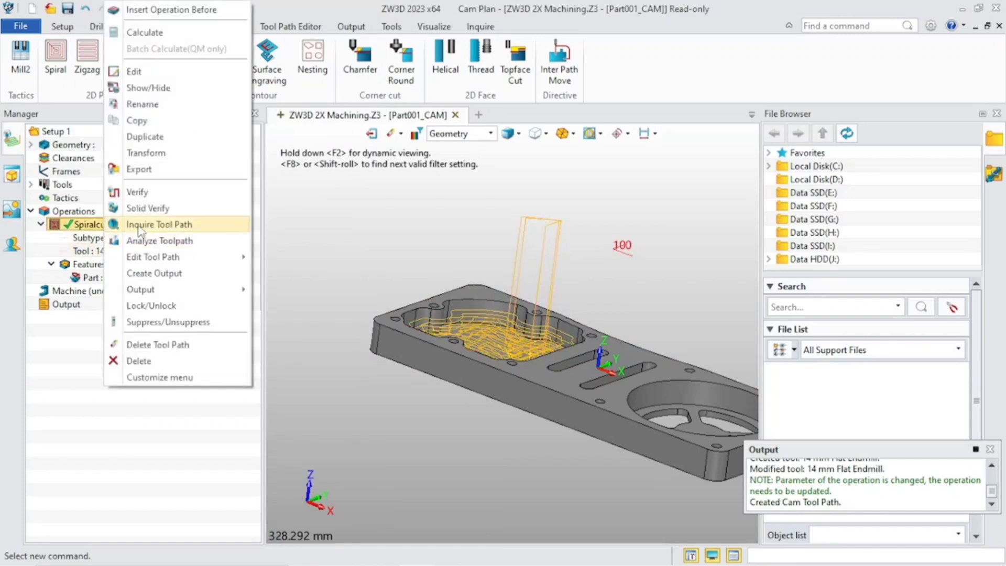
{"action": "left_click", "coordinate": [138, 192]}
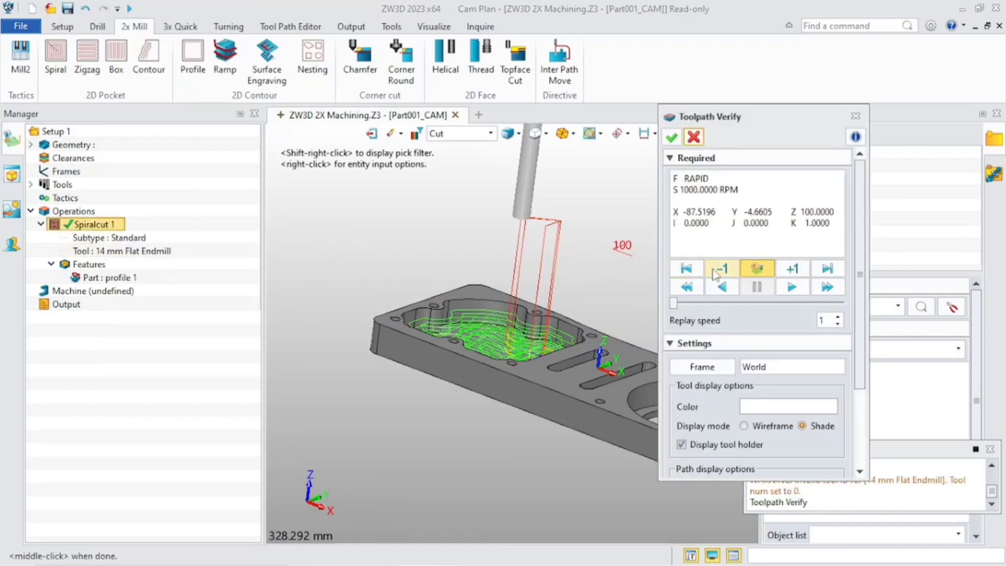
{"action": "scroll", "coordinate": [495, 328], "scroll_direction": "up", "scroll_amount": 5}
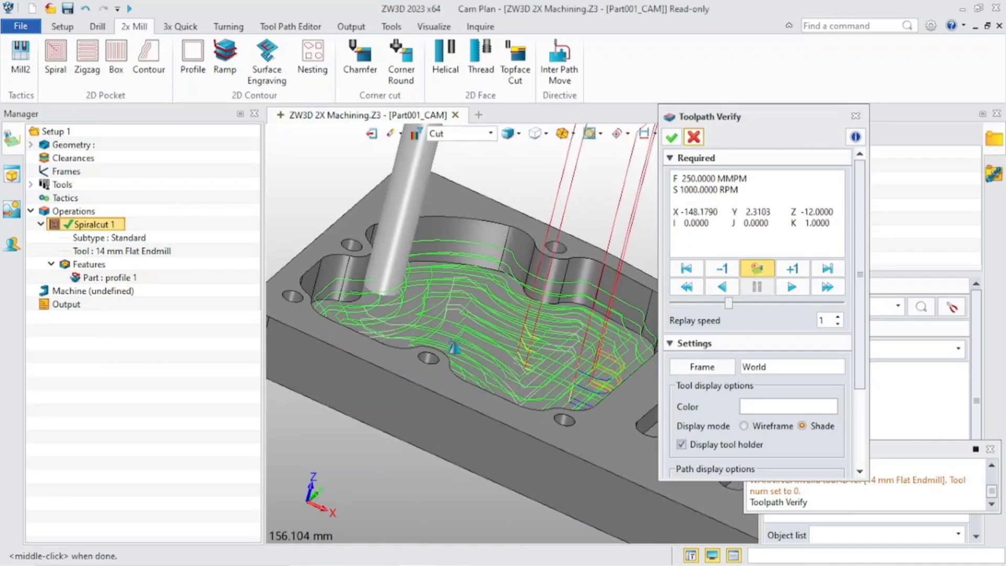
{"action": "scroll", "coordinate": [408, 320], "scroll_direction": "down", "scroll_amount": 2}
{"action": "scroll", "coordinate": [495, 353], "scroll_direction": "up", "scroll_amount": 5}
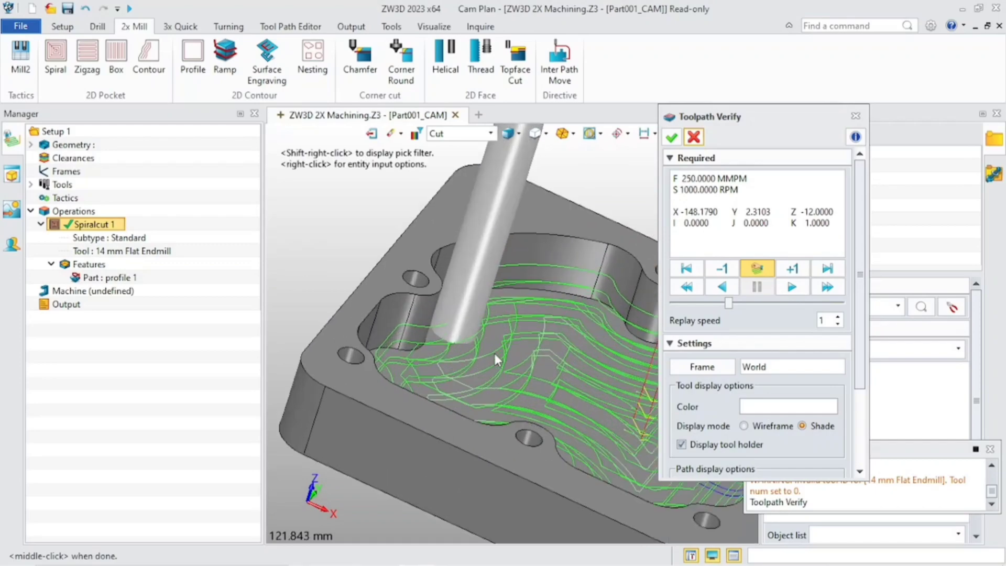
{"action": "right_click_drag", "start_coordinate": [500, 372], "coordinate": [478, 361]}
{"action": "scroll", "coordinate": [487, 354], "scroll_direction": "down", "scroll_amount": 6}
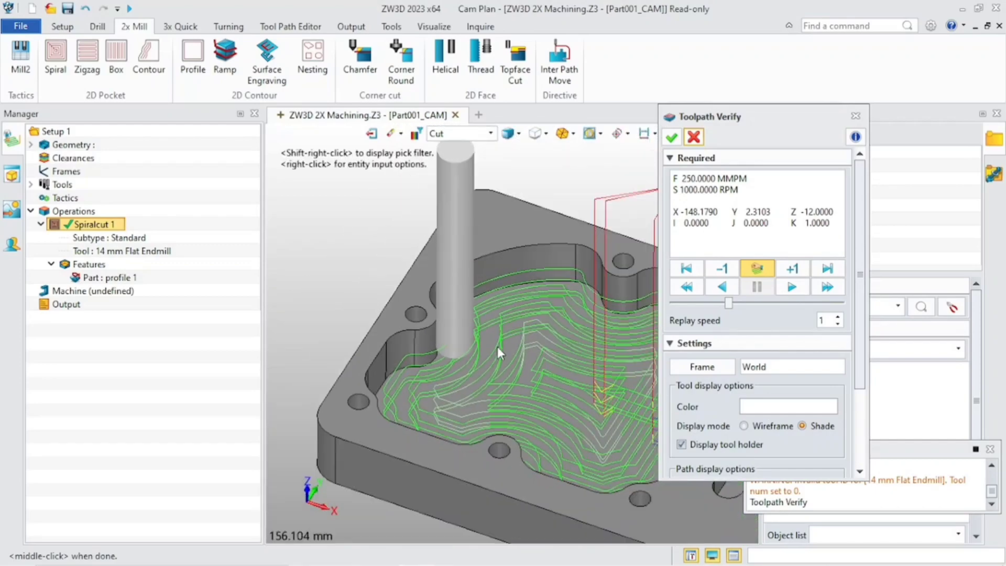
{"action": "left_click", "coordinate": [694, 137]}
{"action": "scroll", "coordinate": [639, 216], "scroll_direction": "down", "scroll_amount": 2}
{"action": "middle_click_drag", "start_coordinate": [639, 216], "coordinate": [540, 217]}
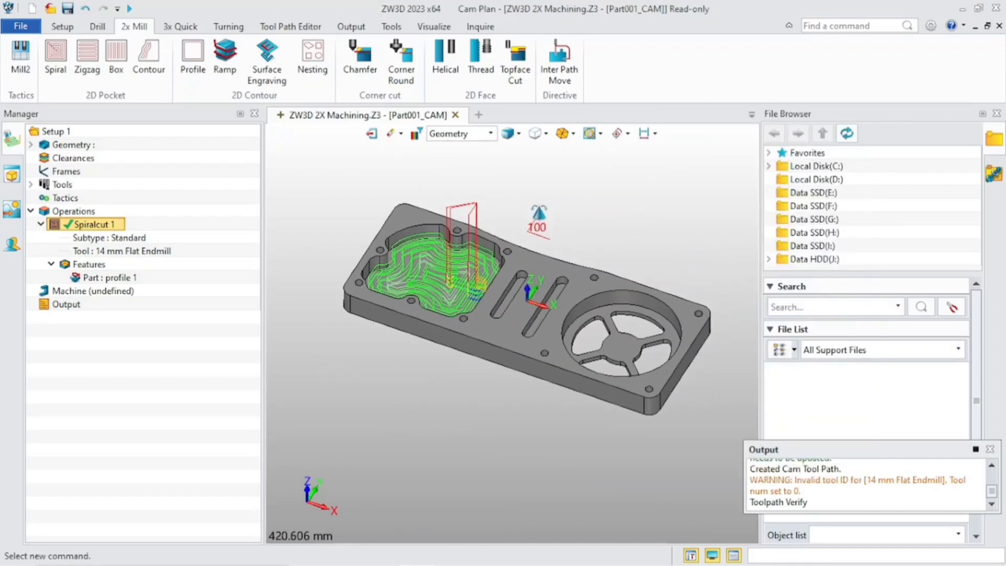
Create a Ramp 2D contour operation on the part and give it a new profile feature.
{"action": "left_click", "coordinate": [225, 58]}
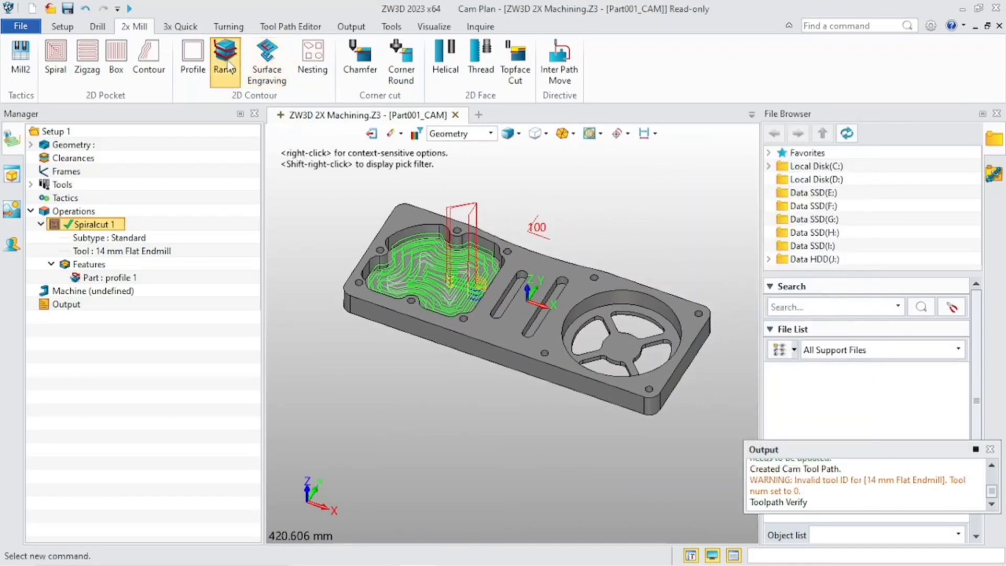
{"action": "left_click", "coordinate": [350, 173]}
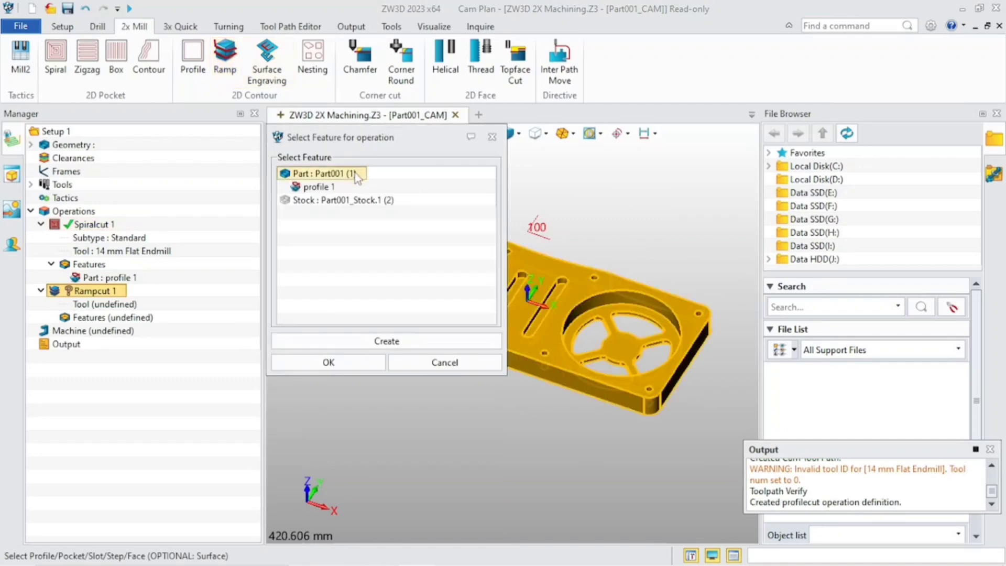
{"action": "left_click", "coordinate": [394, 344]}
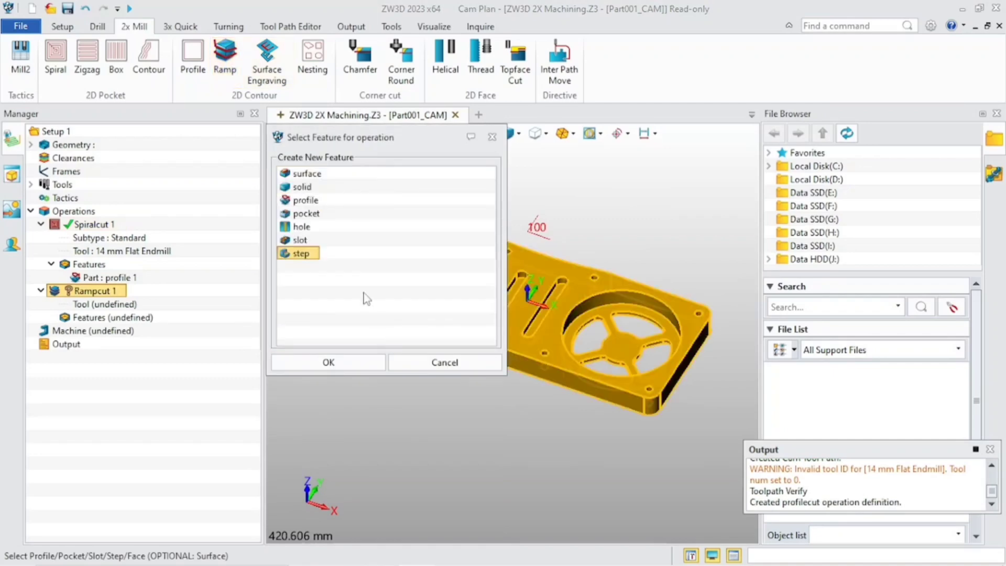
{"action": "left_click", "coordinate": [304, 206]}
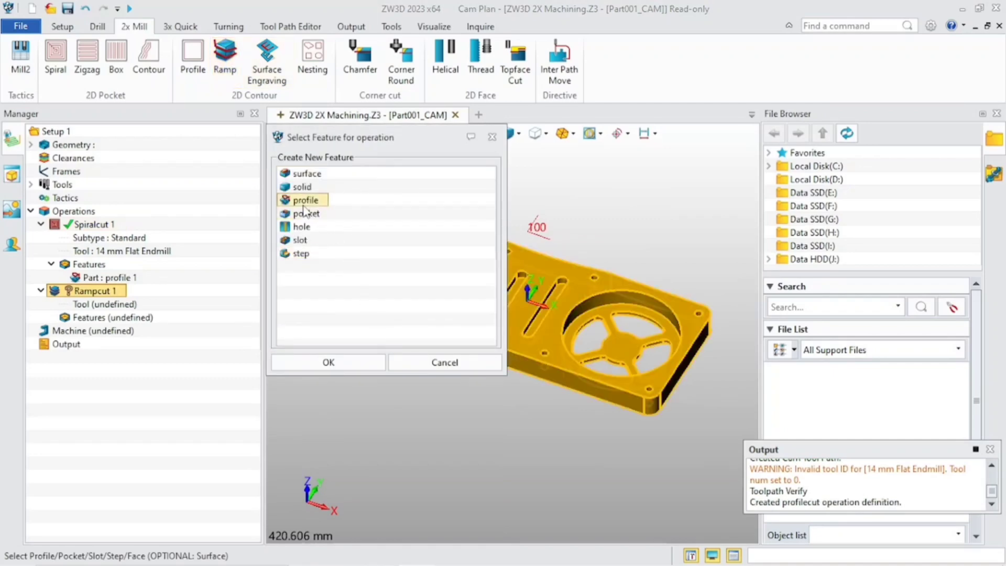
{"action": "left_click", "coordinate": [343, 361]}
Define the profile feature from the bottom edge loops of the two elongated slots, keeping its default attributes.
{"action": "scroll", "coordinate": [521, 330], "scroll_direction": "up", "scroll_amount": 5}
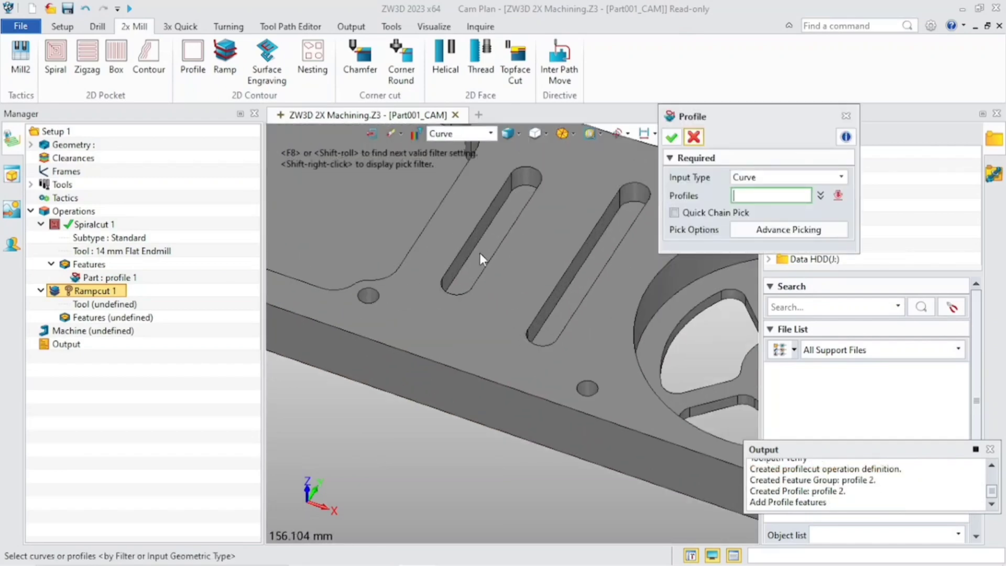
{"action": "left_click", "coordinate": [476, 248]}
{"action": "left_click", "coordinate": [476, 246]}
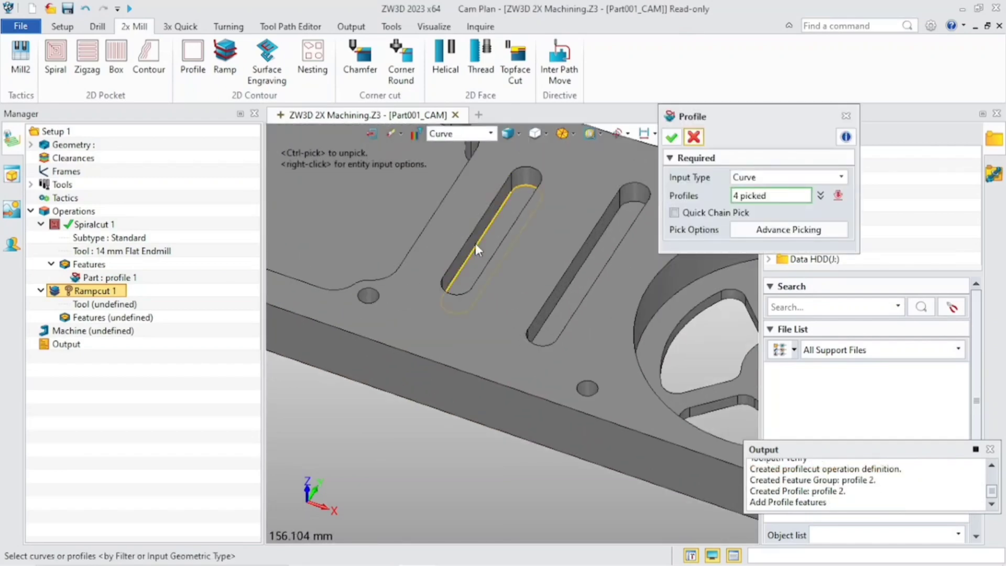
{"action": "left_click", "coordinate": [572, 279]}
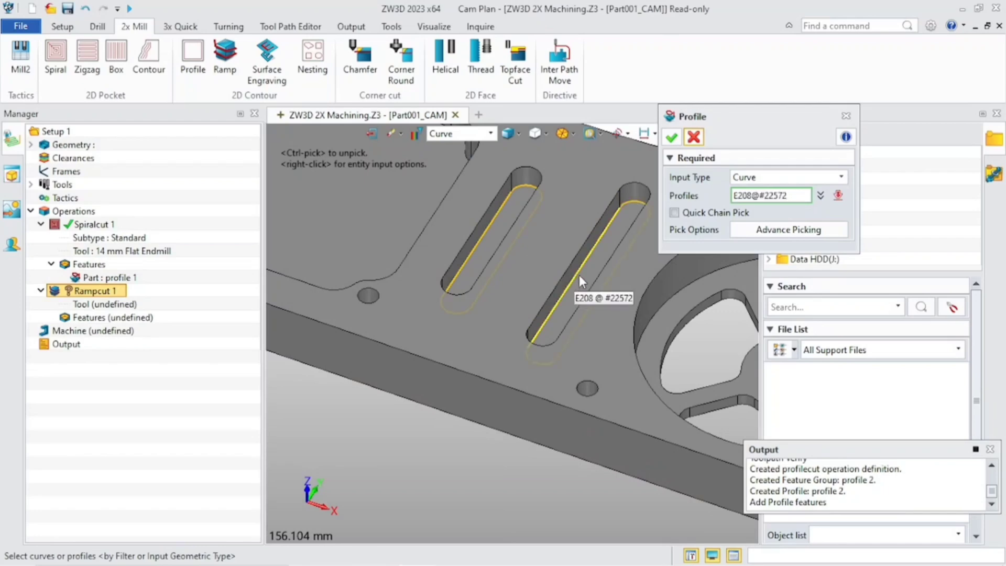
{"action": "left_click", "coordinate": [672, 138]}
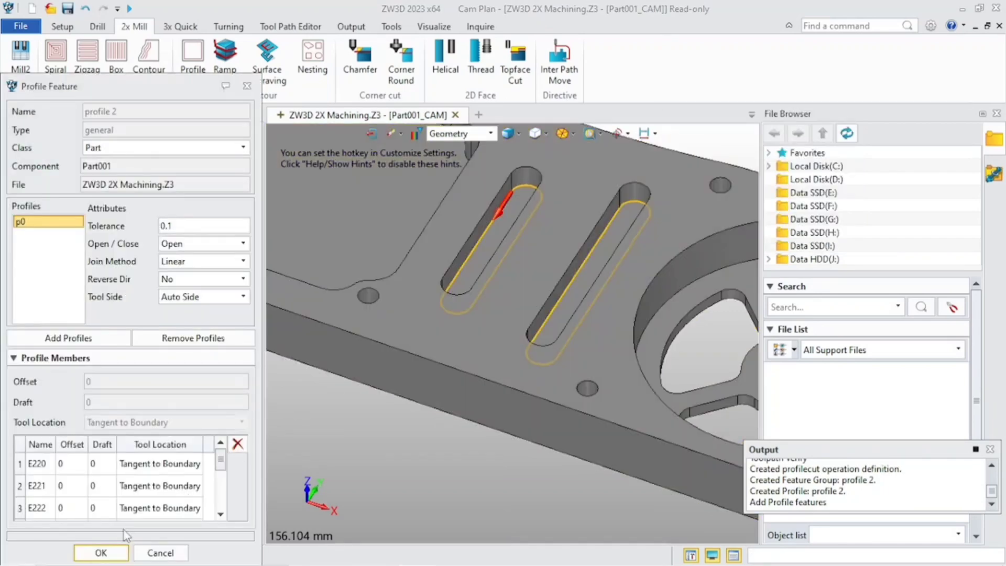
{"action": "left_click", "coordinate": [118, 552]}
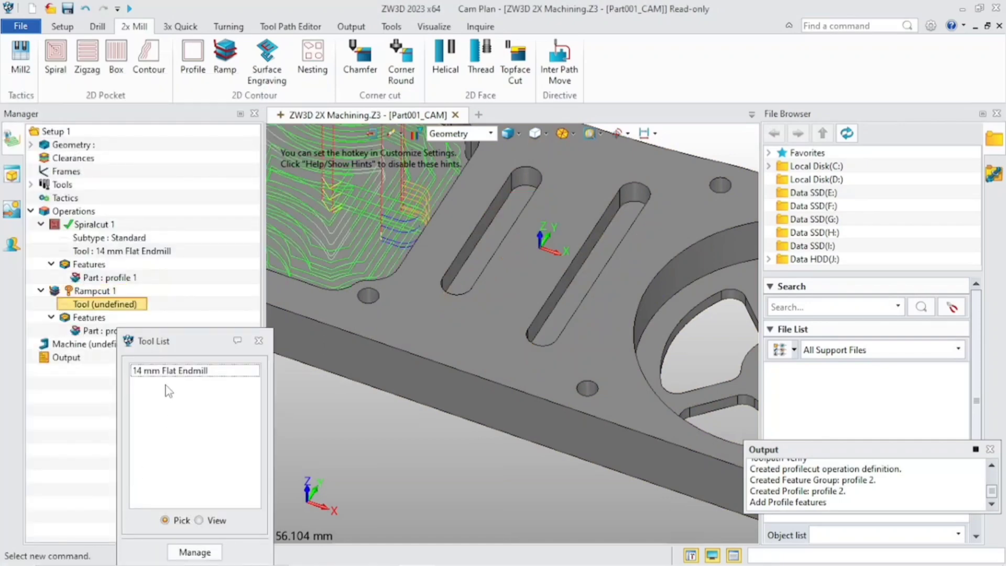
Load the 12 mm Flat Endmill from the Mill tool library as the ramp operation's tool, without calculating yet.
{"action": "left_click", "coordinate": [195, 552]}
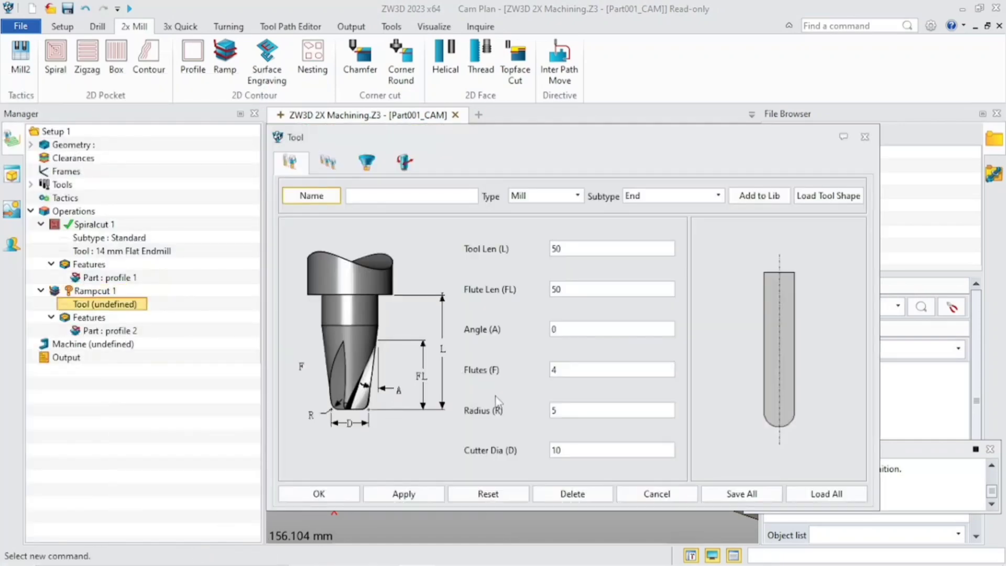
{"action": "left_click", "coordinate": [828, 196]}
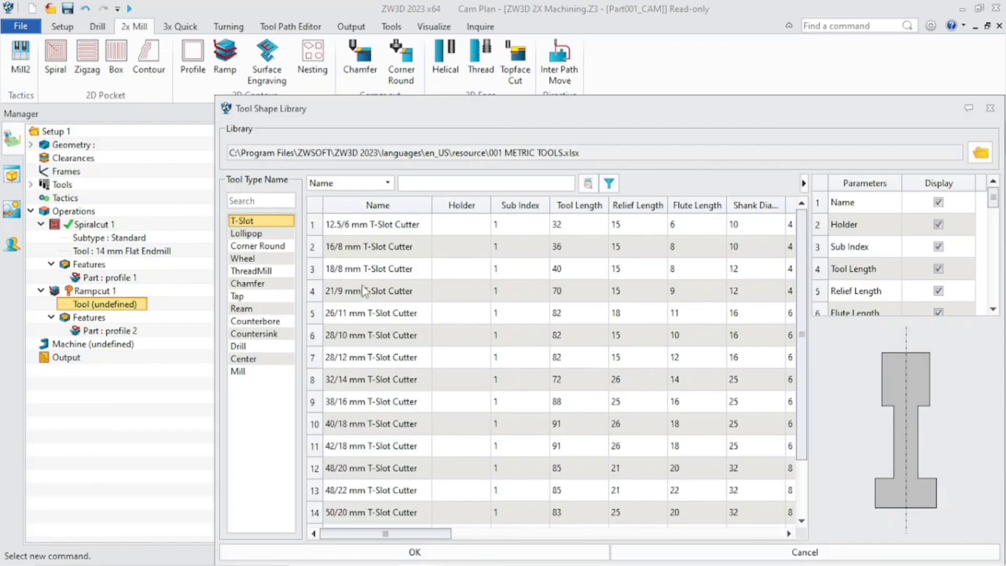
{"action": "left_click", "coordinate": [246, 371]}
{"action": "scroll", "coordinate": [369, 385], "scroll_direction": "down", "scroll_amount": 5}
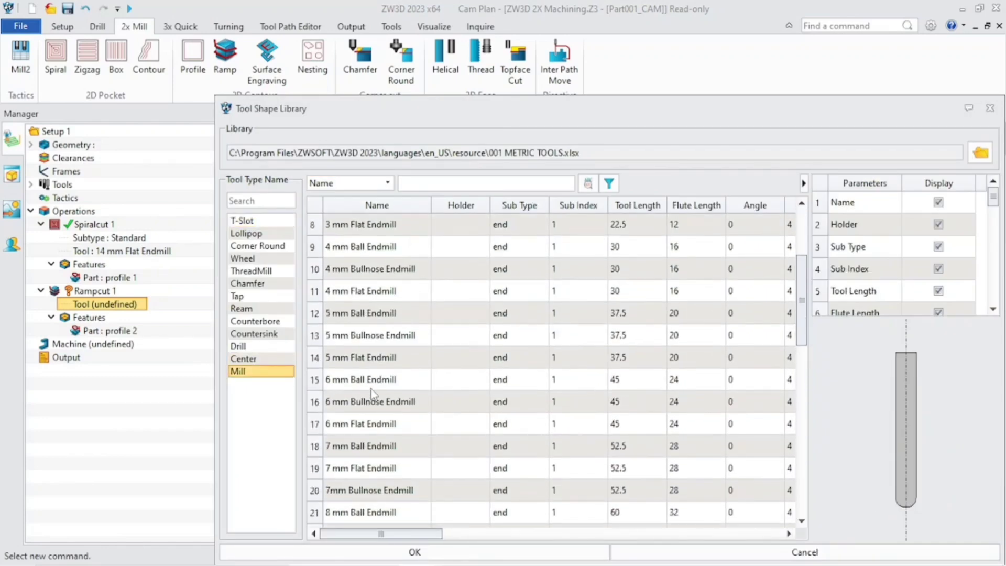
{"action": "scroll", "coordinate": [372, 394], "scroll_direction": "down", "scroll_amount": 3}
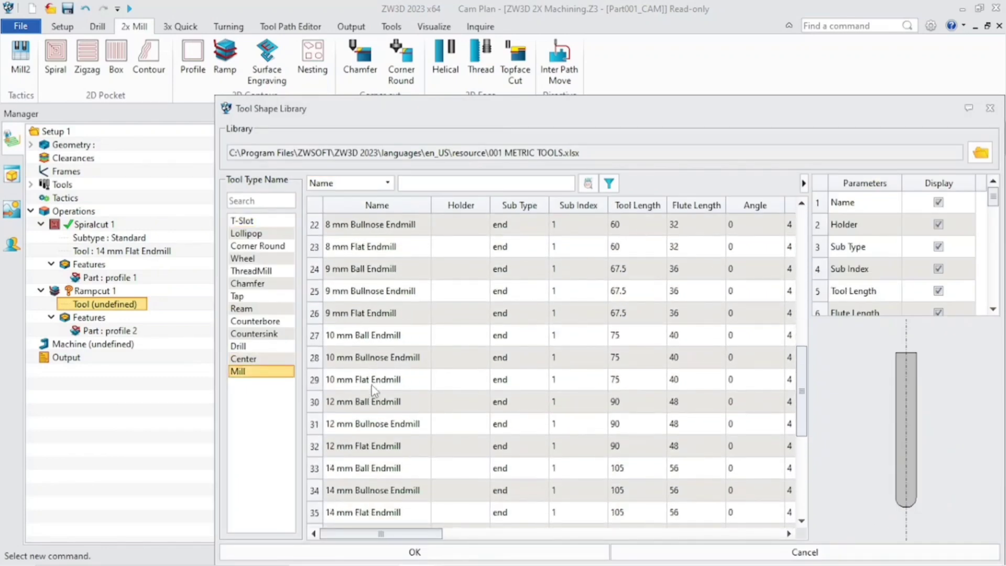
{"action": "left_click", "coordinate": [371, 446]}
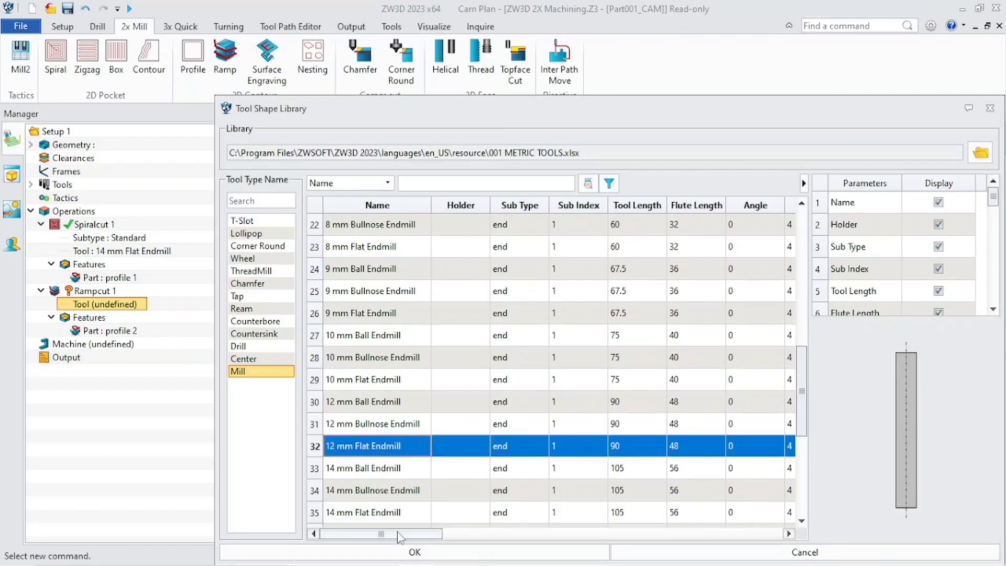
{"action": "left_click", "coordinate": [412, 552]}
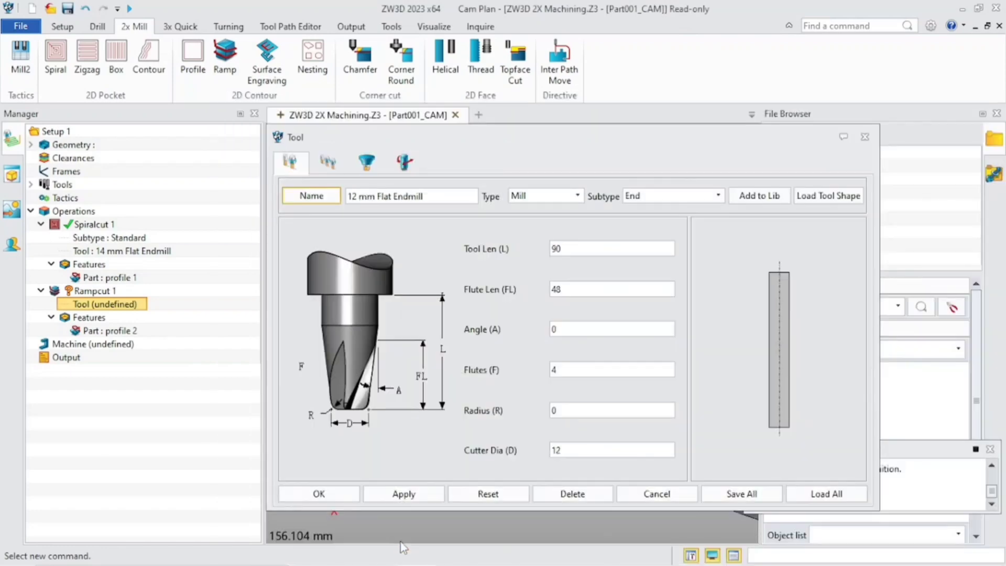
{"action": "left_click", "coordinate": [407, 493]}
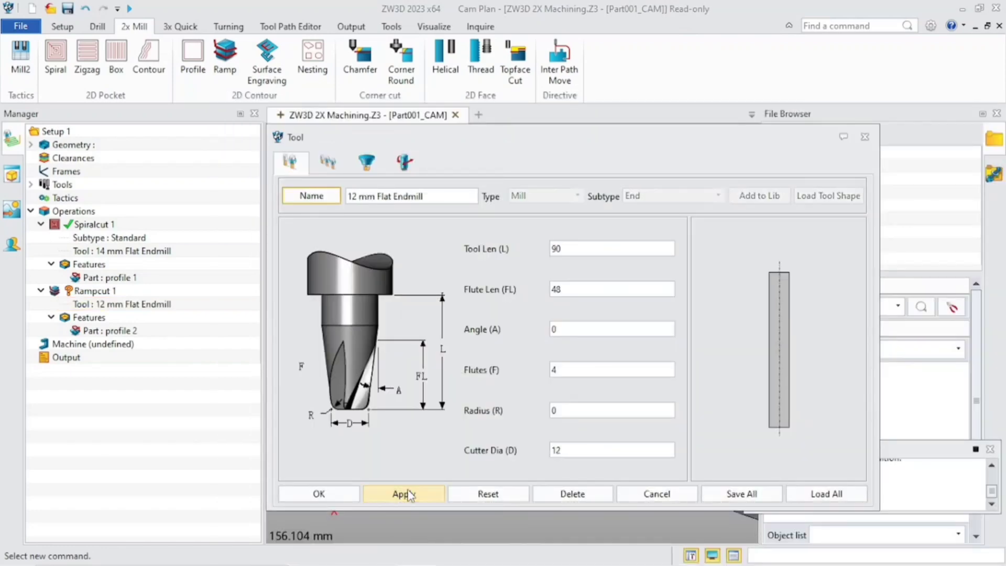
{"action": "left_click", "coordinate": [343, 495]}
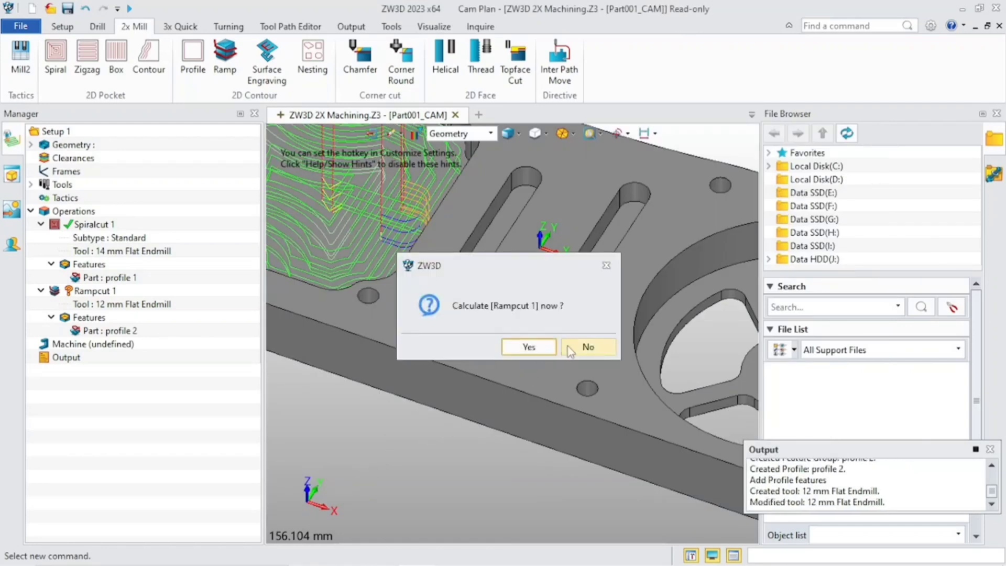
{"action": "left_click", "coordinate": [588, 347]}
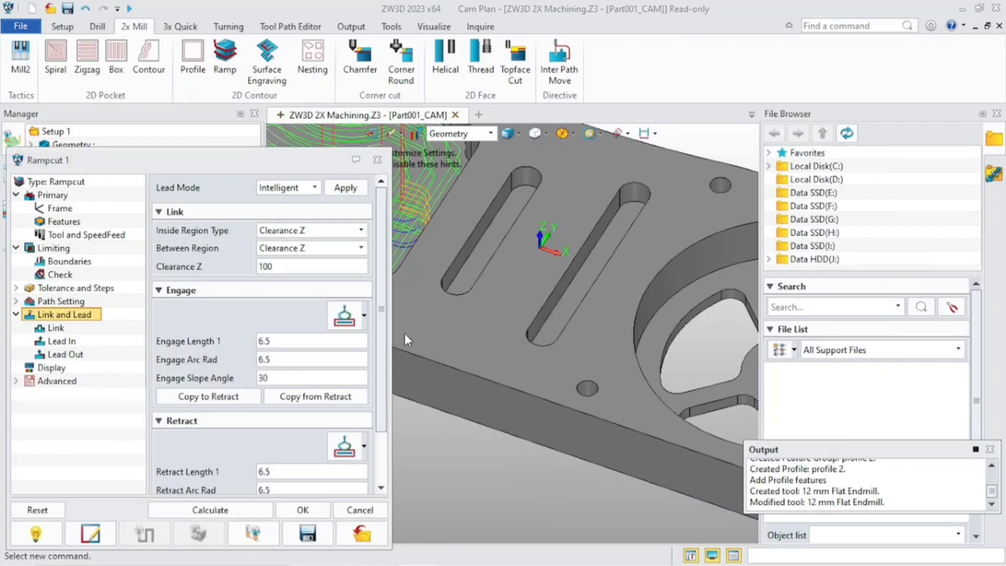
Limit the ramp cut in Z from the plate's top face to the slot floor.
{"action": "left_click", "coordinate": [62, 261]}
{"action": "left_click", "coordinate": [193, 223]}
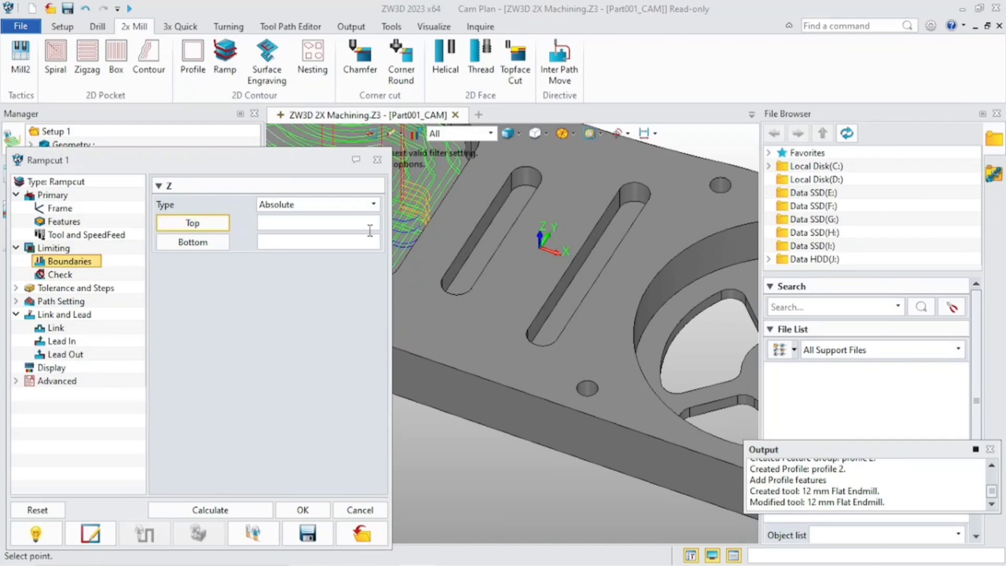
{"action": "left_click", "coordinate": [442, 241]}
{"action": "left_click", "coordinate": [216, 246]}
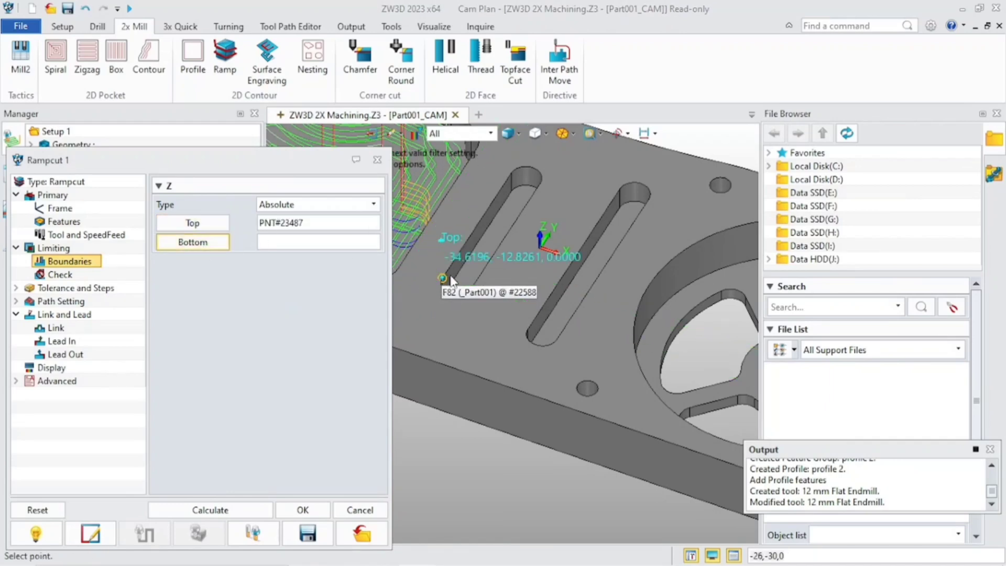
{"action": "left_click", "coordinate": [424, 284]}
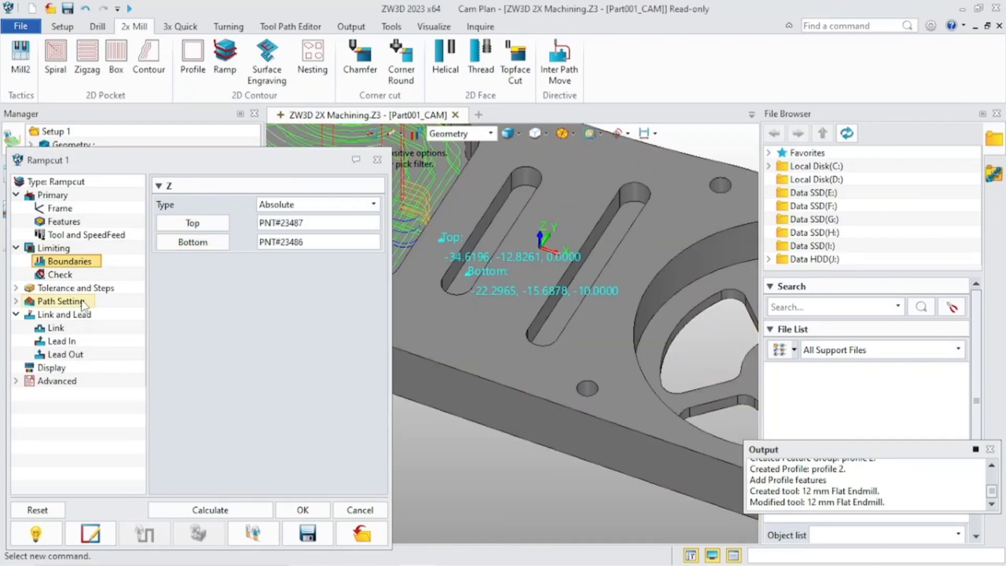
Set the ramp operation's machining side to Left,Inside, calculate its toolpath and accept the settings.
{"action": "left_click", "coordinate": [81, 305]}
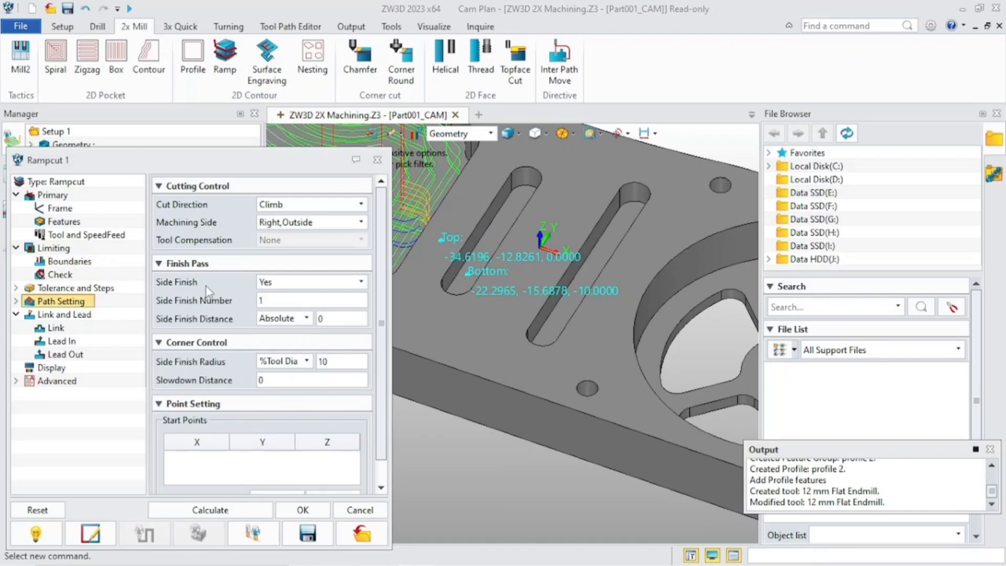
{"action": "left_click", "coordinate": [342, 224]}
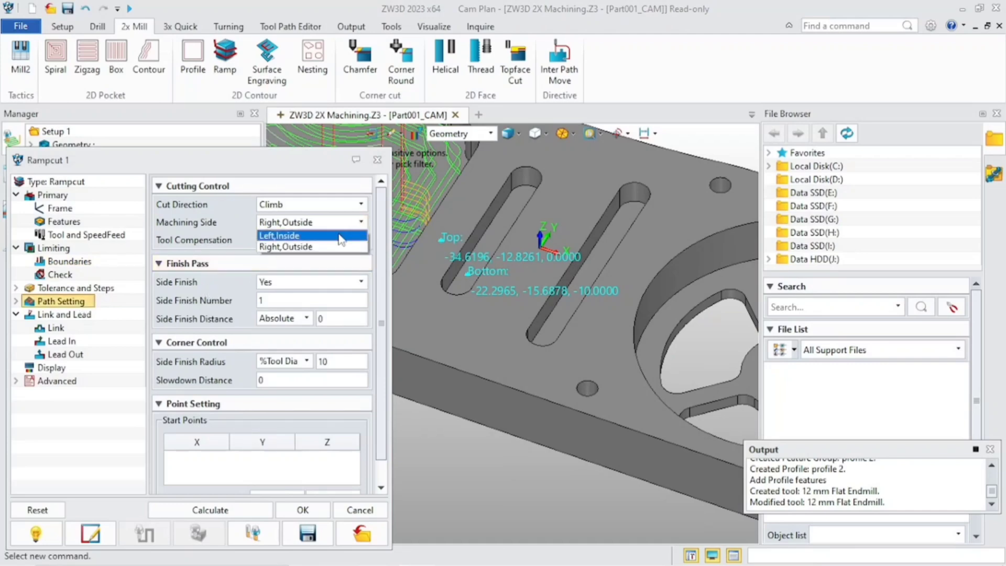
{"action": "left_click", "coordinate": [342, 237]}
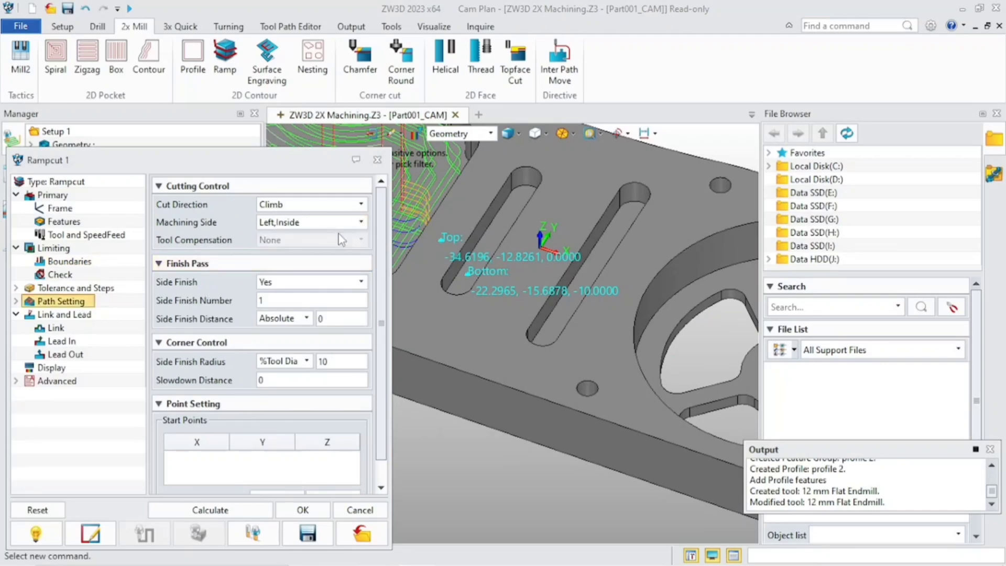
{"action": "left_click", "coordinate": [248, 509]}
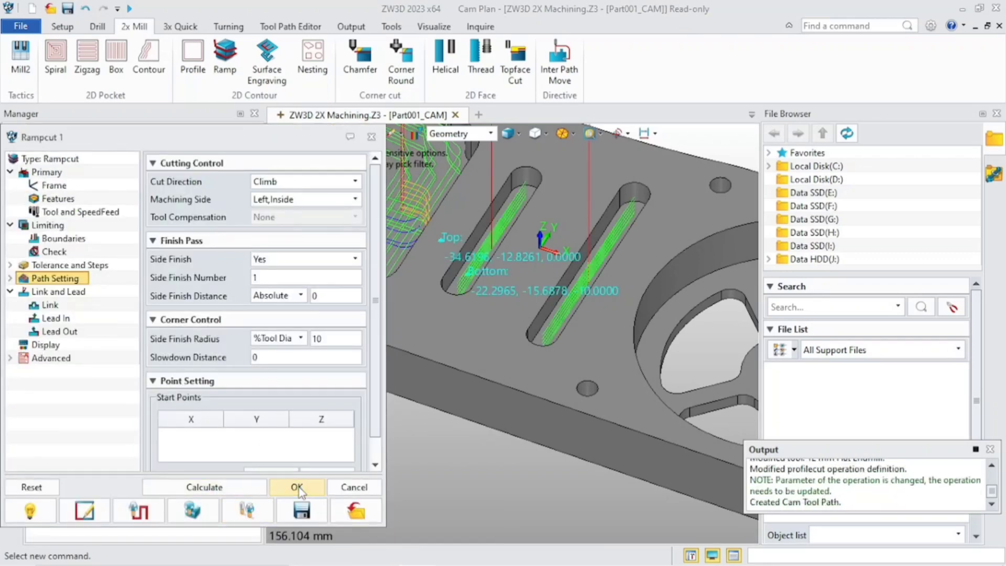
{"action": "left_click", "coordinate": [299, 490]}
Add another Spiral pocket operation and start a new profile feature on the part for it.
{"action": "key", "text": "ctrl+Home"}
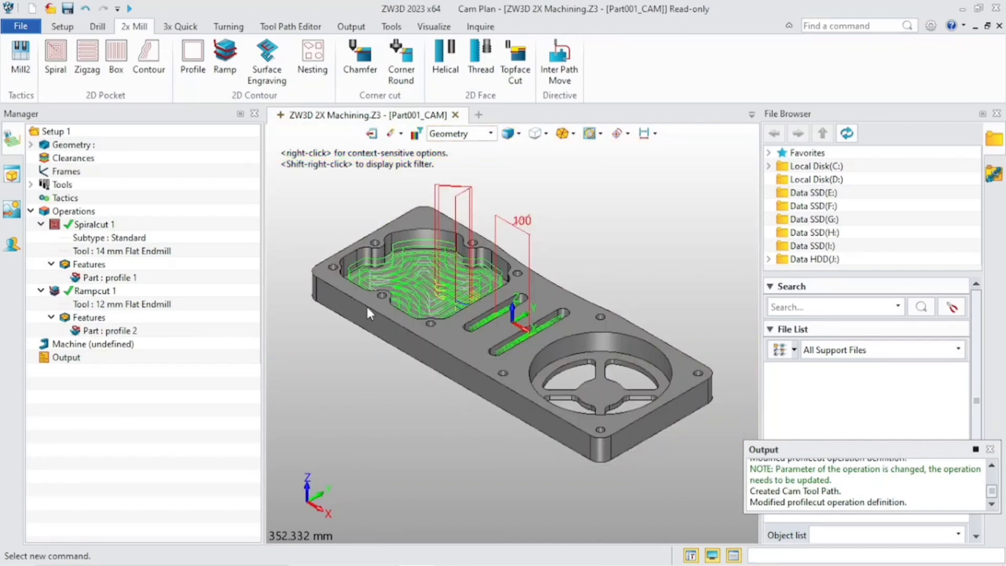
{"action": "left_click", "coordinate": [52, 53]}
{"action": "left_click", "coordinate": [319, 173]}
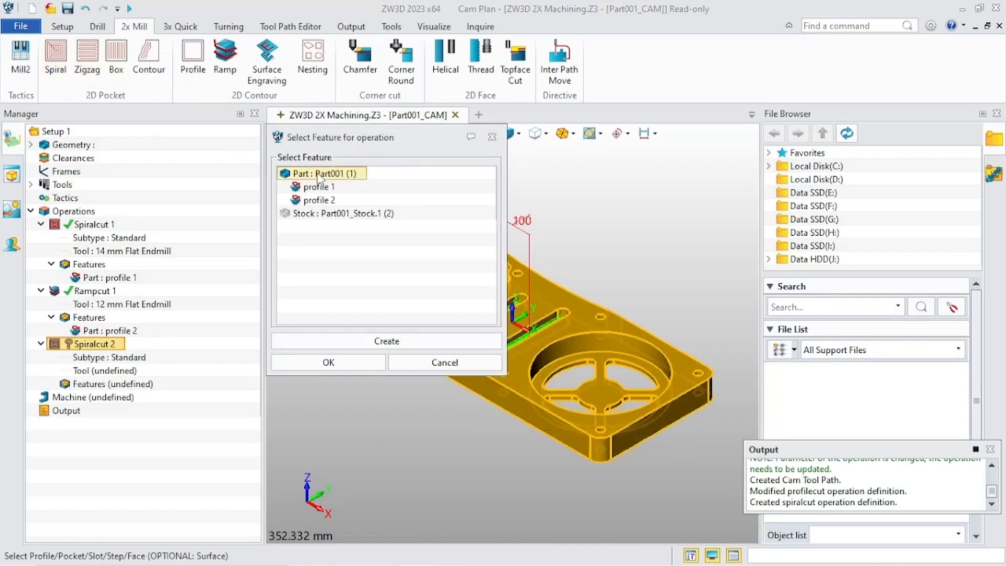
{"action": "left_click", "coordinate": [379, 341]}
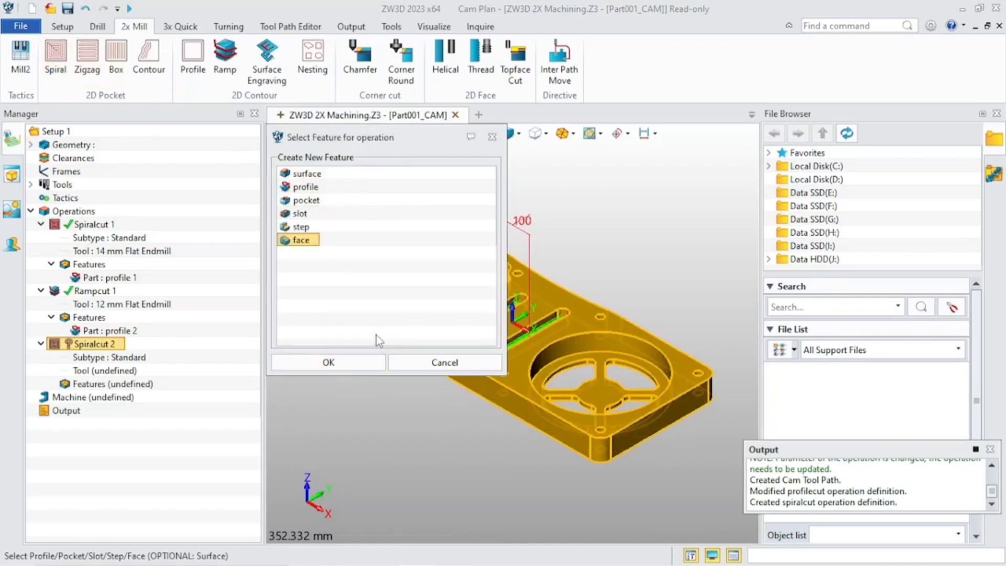
{"action": "left_click", "coordinate": [304, 187]}
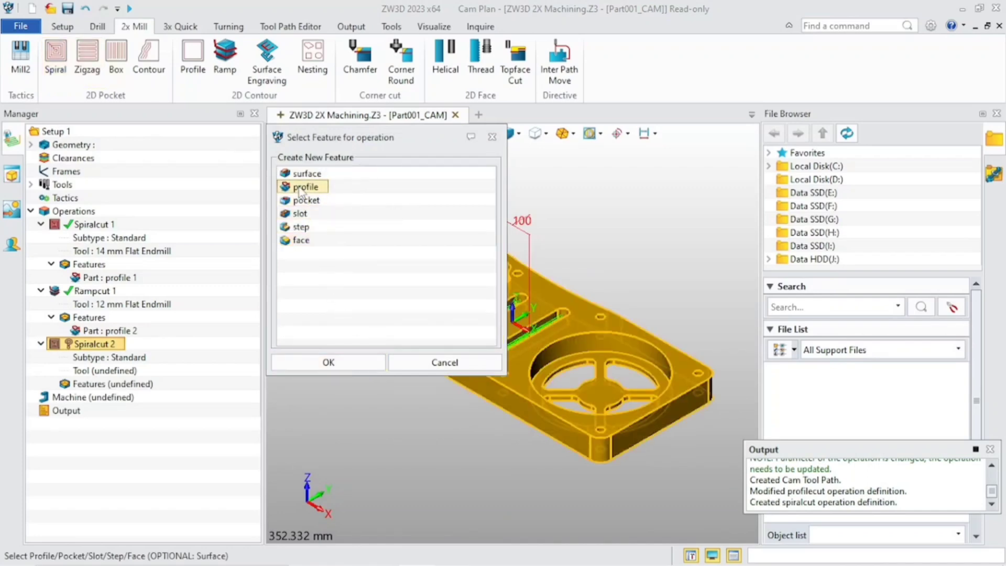
{"action": "left_click", "coordinate": [330, 363]}
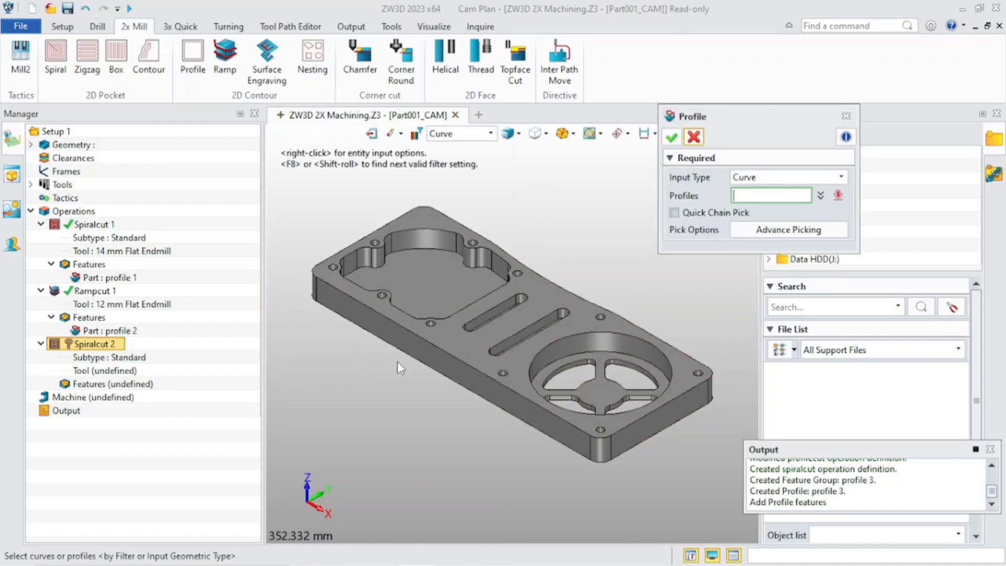
Define the profile from the circular pocket's top rim with default attributes, and assign the 14 mm Flat Endmill to the operation.
{"action": "left_click", "coordinate": [548, 347]}
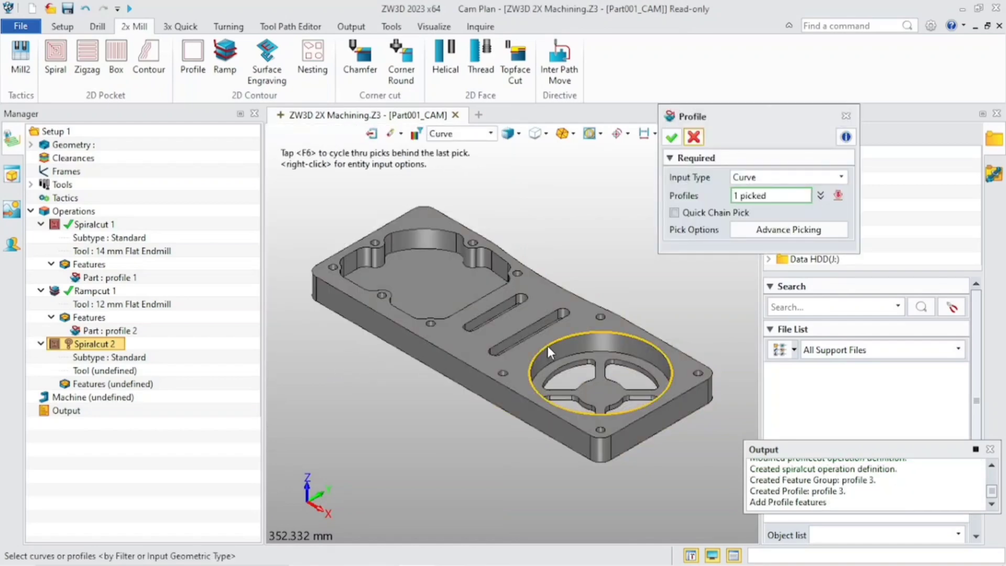
{"action": "left_click", "coordinate": [672, 139]}
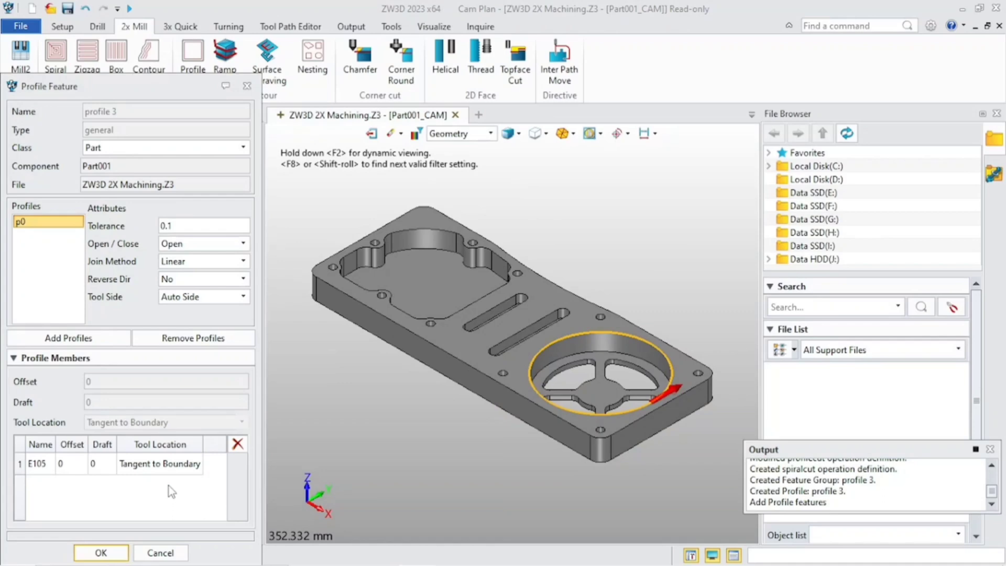
{"action": "left_click", "coordinate": [100, 553]}
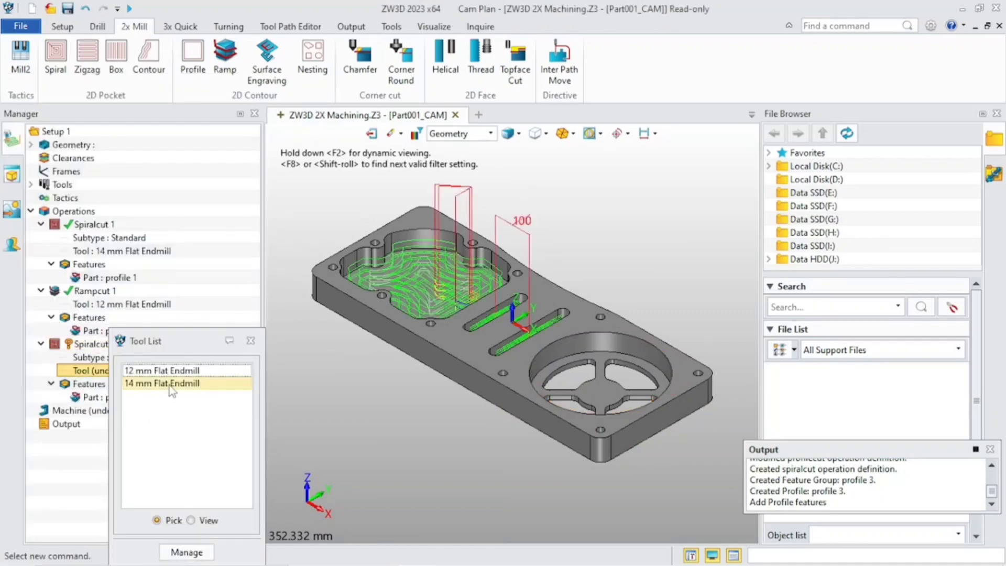
{"action": "double_click", "coordinate": [169, 384]}
Limit Spiralcut 2 in Z from the plate's top face to the circular pocket's hub face, then calculate its toolpath and accept the settings.
{"action": "left_click", "coordinate": [93, 344]}
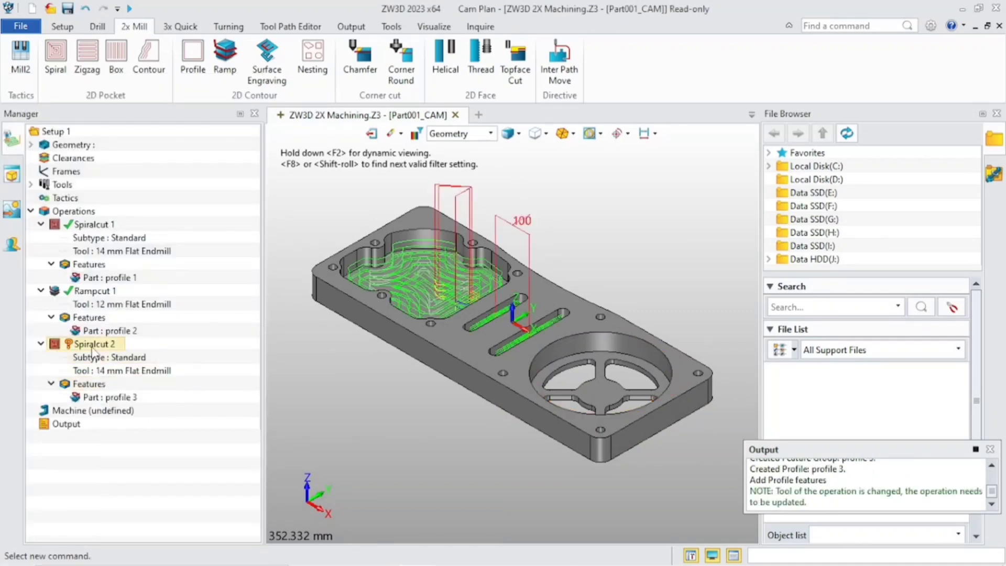
{"action": "right_click", "coordinate": [96, 341]}
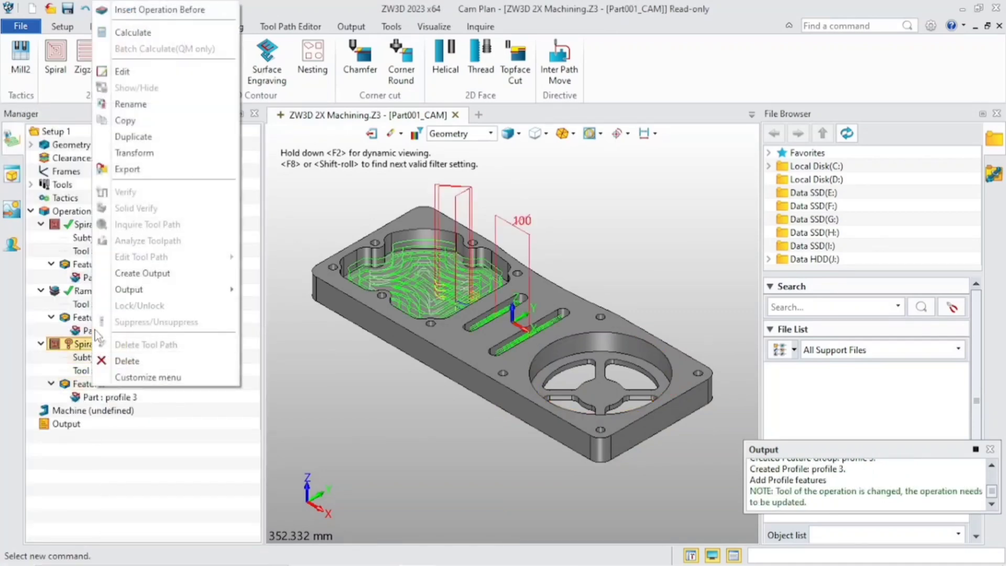
{"action": "left_click", "coordinate": [119, 73]}
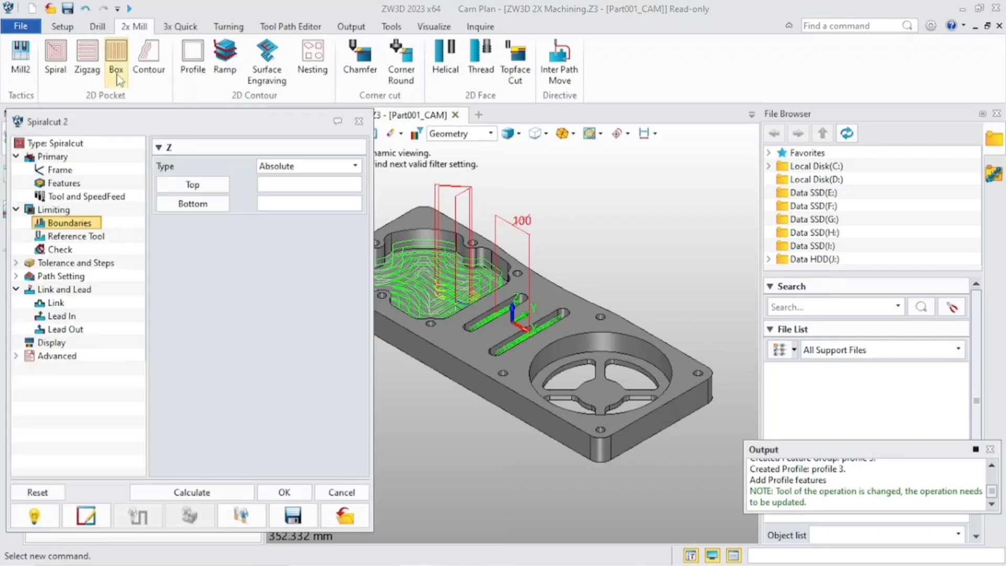
{"action": "left_click", "coordinate": [178, 186]}
{"action": "left_click", "coordinate": [510, 356]}
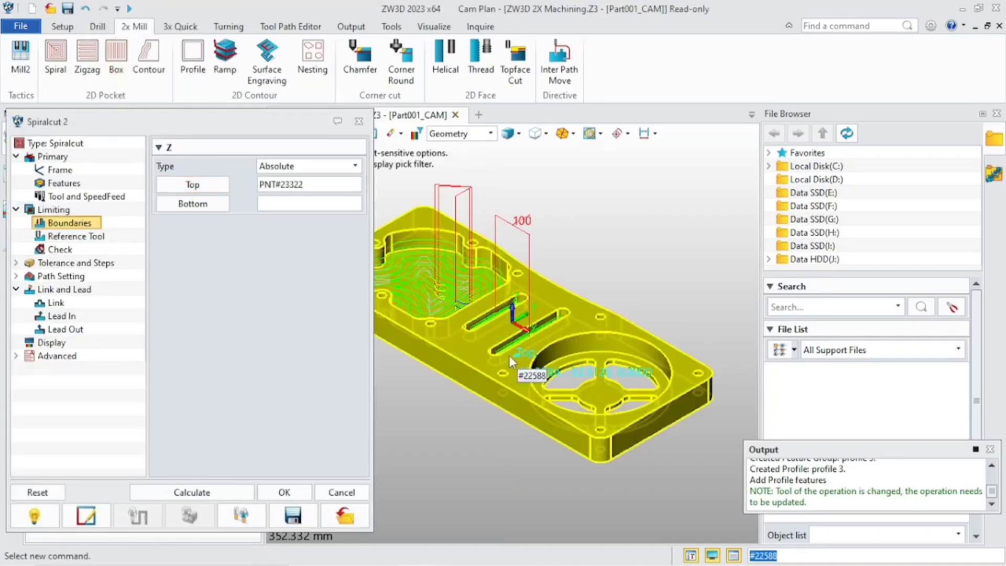
{"action": "left_click", "coordinate": [212, 205]}
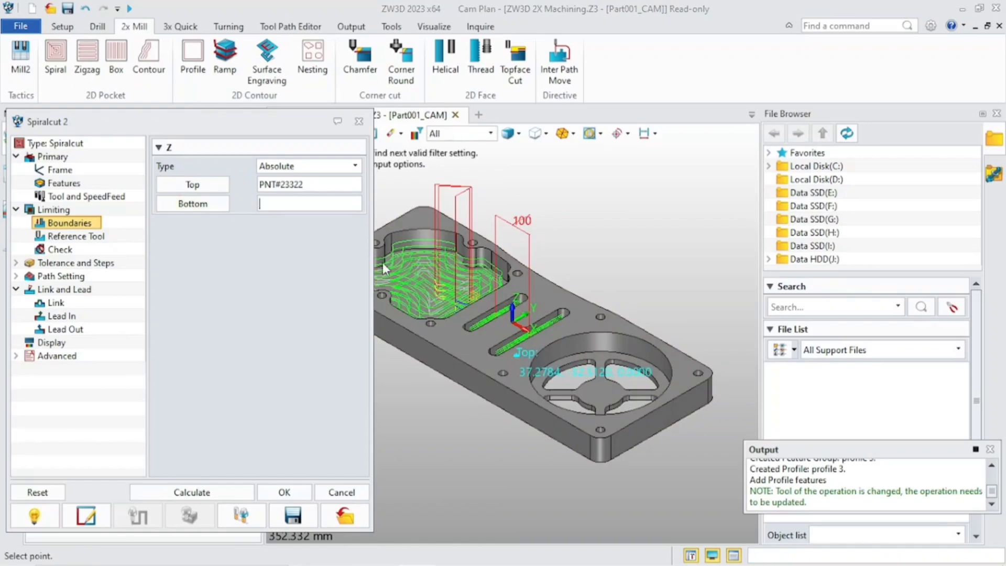
{"action": "left_click", "coordinate": [601, 394]}
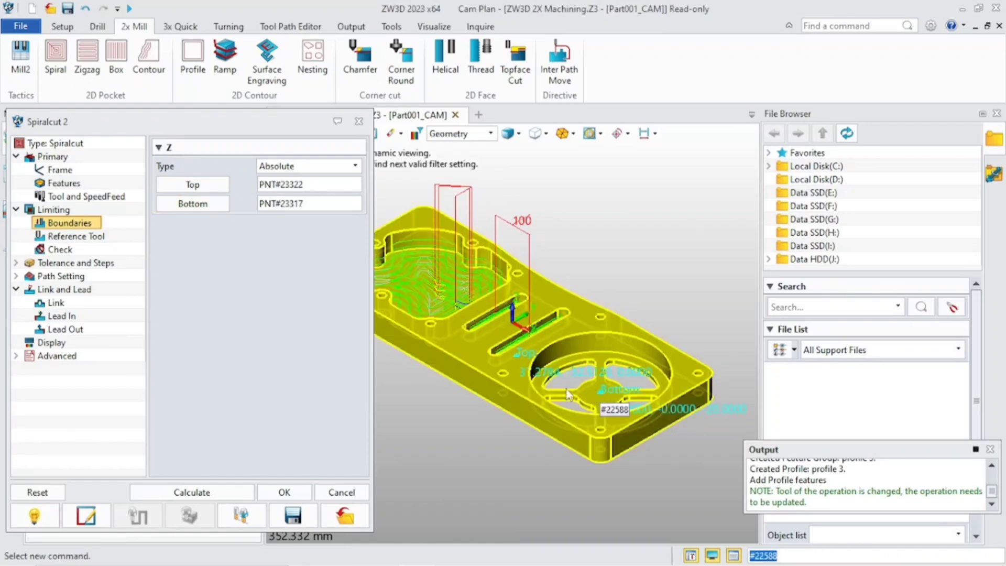
{"action": "left_click", "coordinate": [240, 489]}
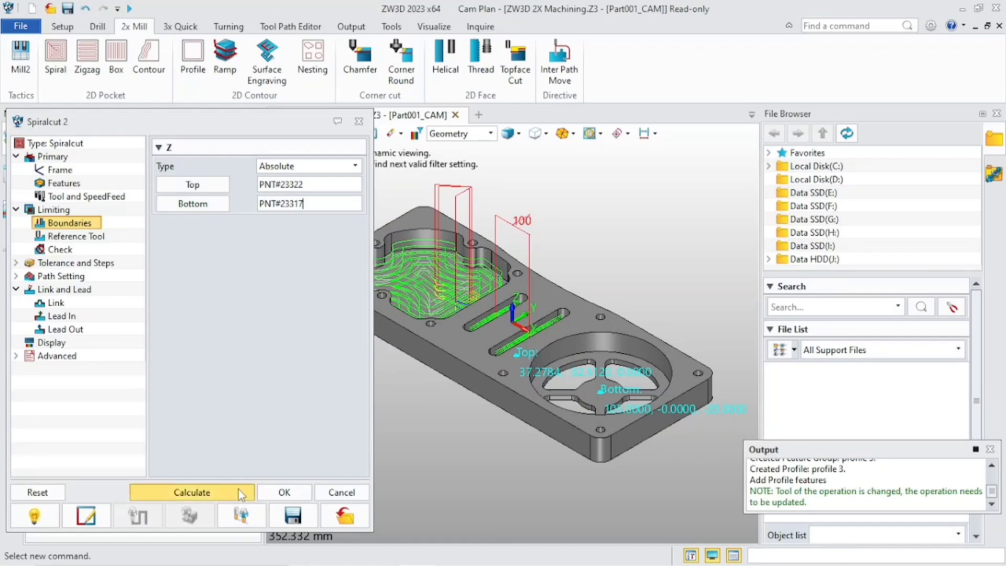
{"action": "left_click", "coordinate": [278, 508]}
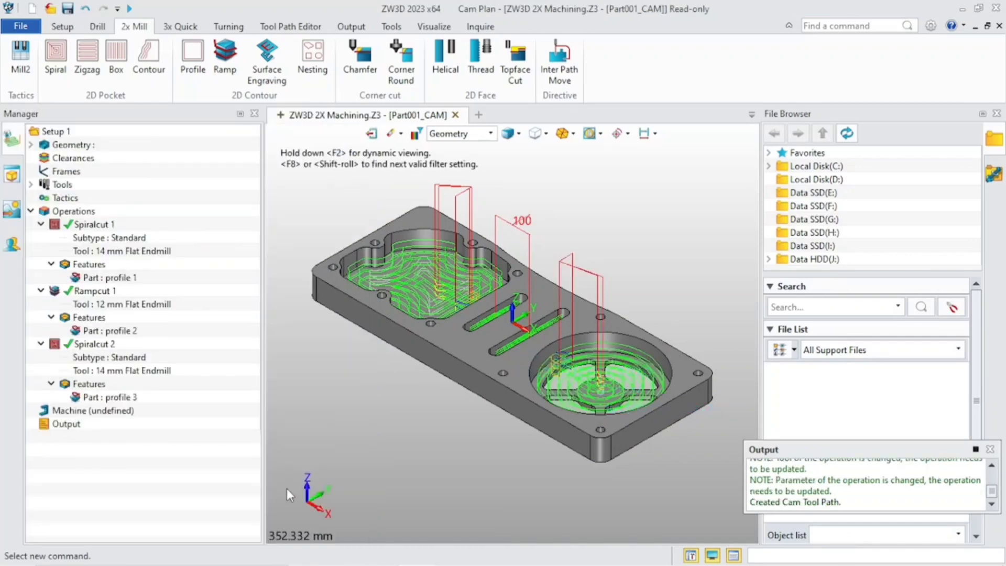
Hide the toolpath of the circular pocket's spiral operation, Spiralcut 2.
{"action": "scroll", "coordinate": [442, 462], "scroll_direction": "up", "scroll_amount": 2}
{"action": "middle_click_drag", "start_coordinate": [442, 462], "coordinate": [354, 473]}
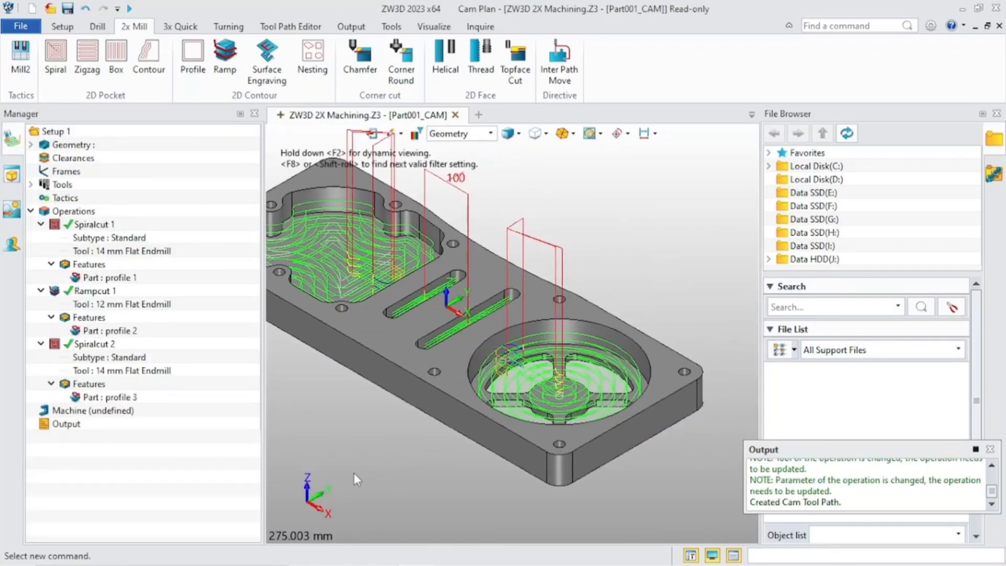
{"action": "right_click", "coordinate": [89, 344]}
{"action": "left_click", "coordinate": [152, 92]}
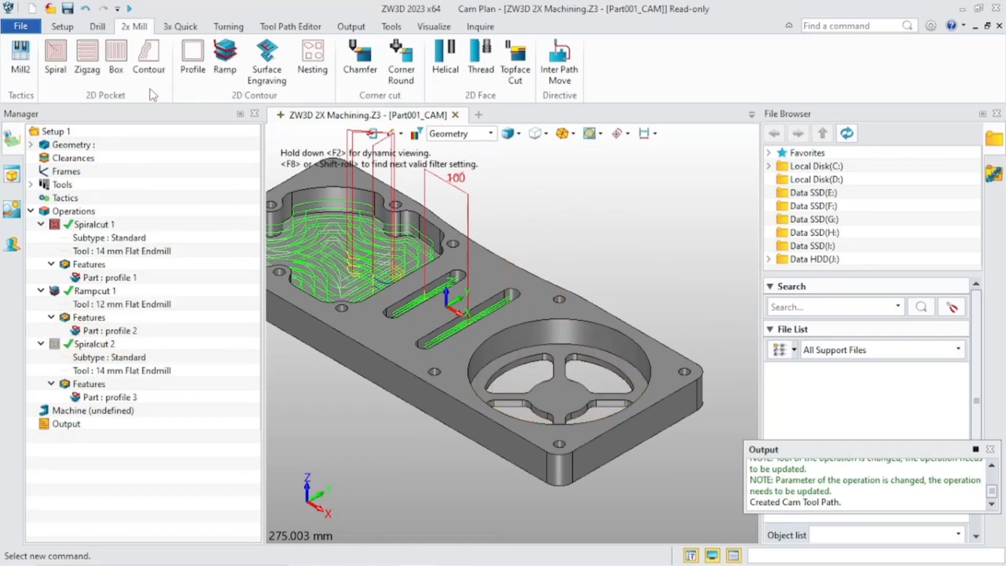
Add a third Spiral pocket operation with a new profile feature on the part.
{"action": "left_click", "coordinate": [56, 58]}
{"action": "left_click", "coordinate": [287, 174]}
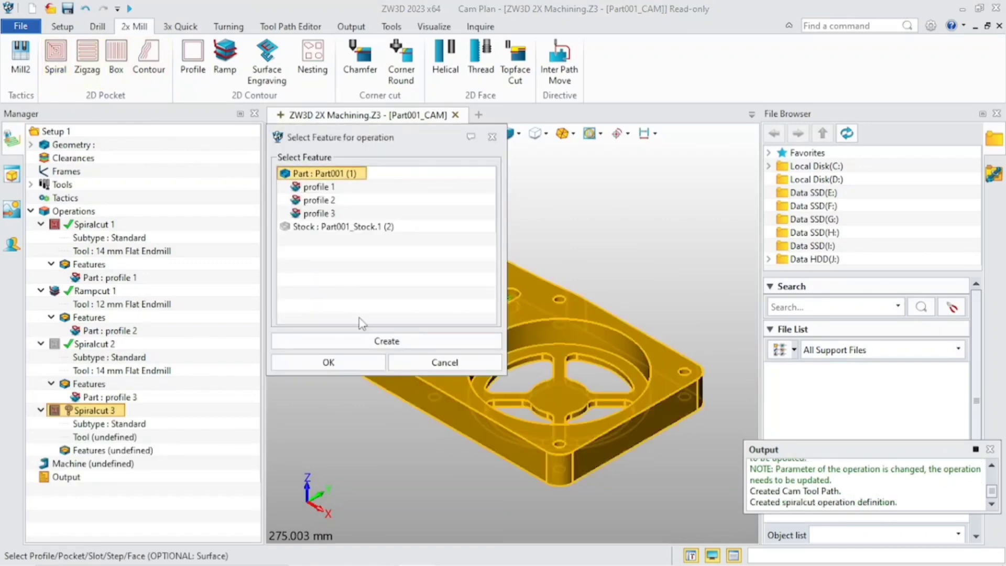
{"action": "left_click", "coordinate": [372, 341]}
{"action": "left_click", "coordinate": [305, 186]}
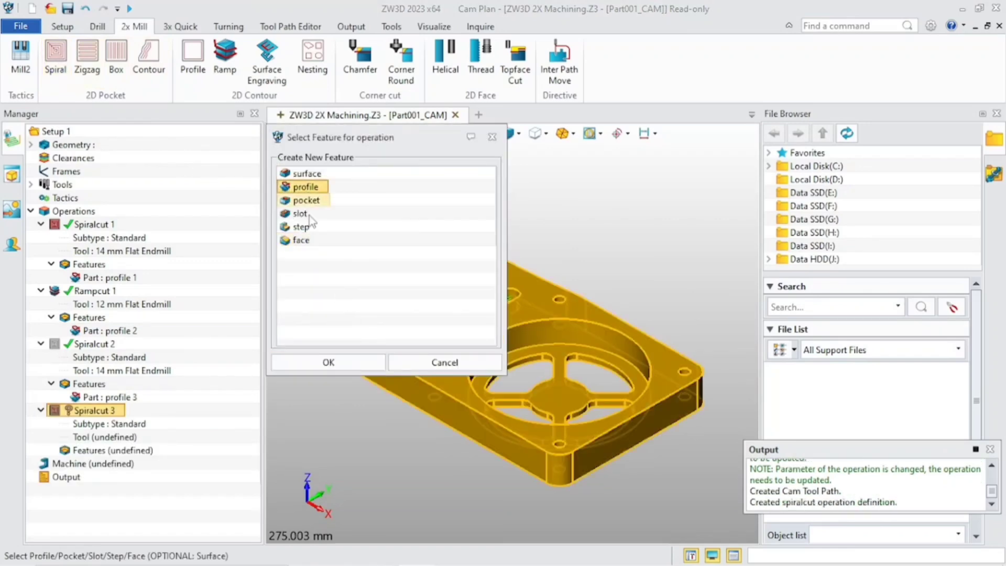
{"action": "left_click", "coordinate": [344, 363]}
Define the profile from the top edge loop of the spoke window nearest the slots, and assign the 14 mm Flat Endmill.
{"action": "scroll", "coordinate": [521, 362], "scroll_direction": "up", "scroll_amount": 5}
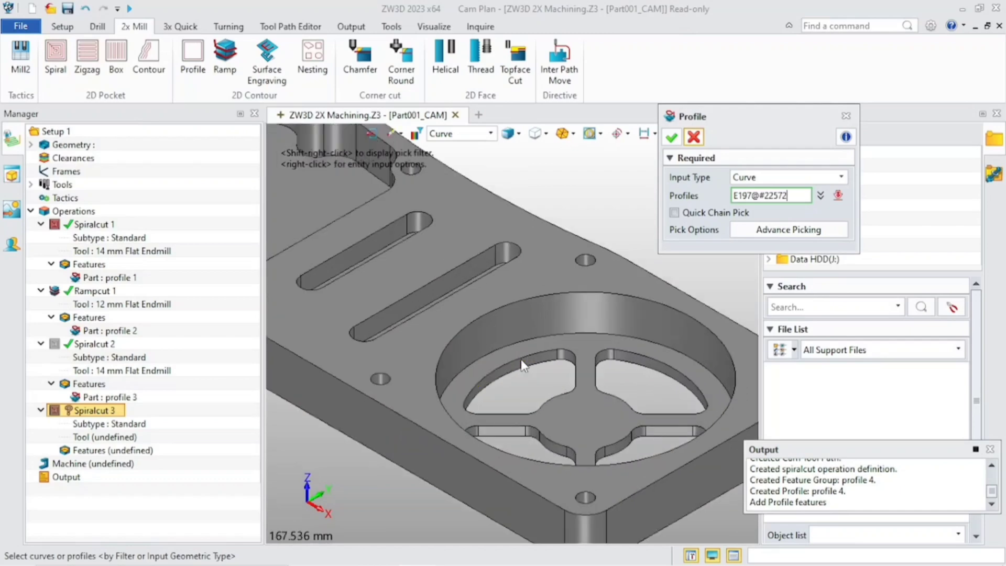
{"action": "left_click", "coordinate": [520, 357]}
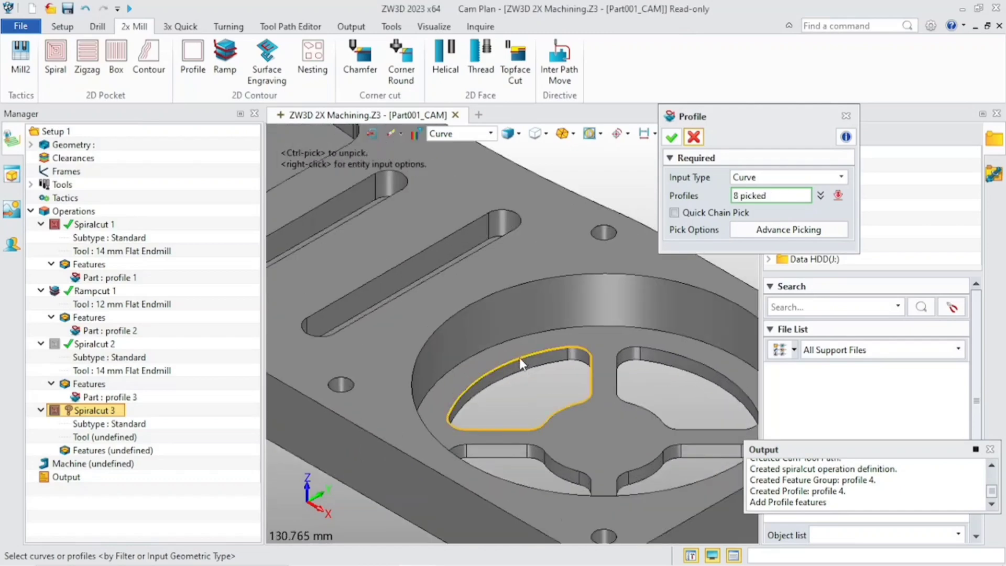
{"action": "left_click", "coordinate": [673, 138]}
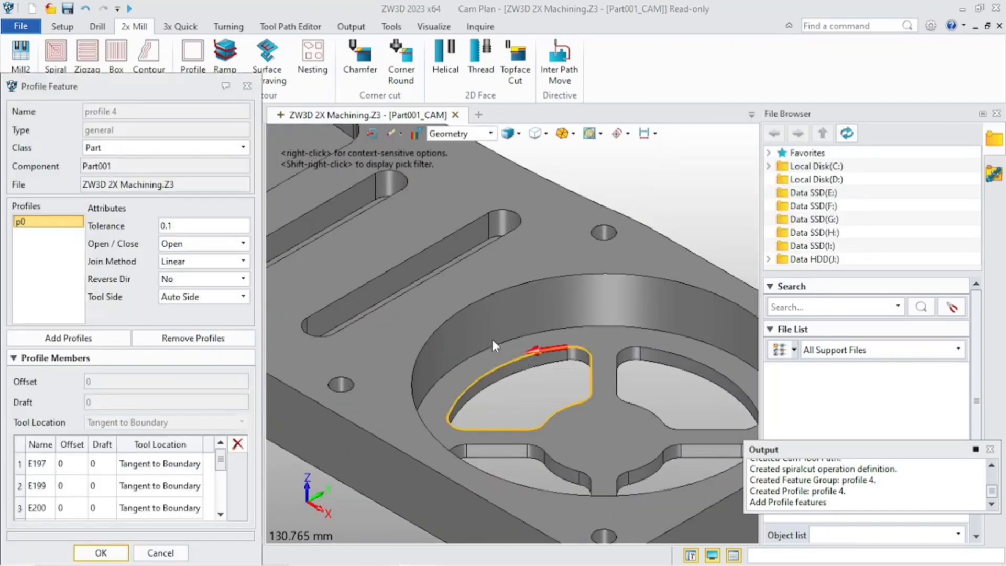
{"action": "left_click", "coordinate": [111, 550]}
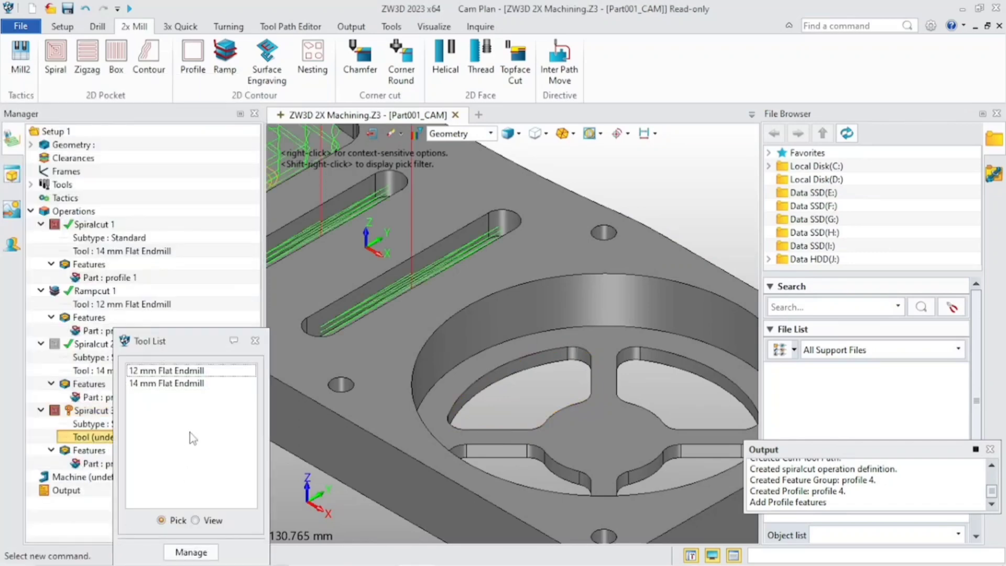
{"action": "double_click", "coordinate": [191, 384]}
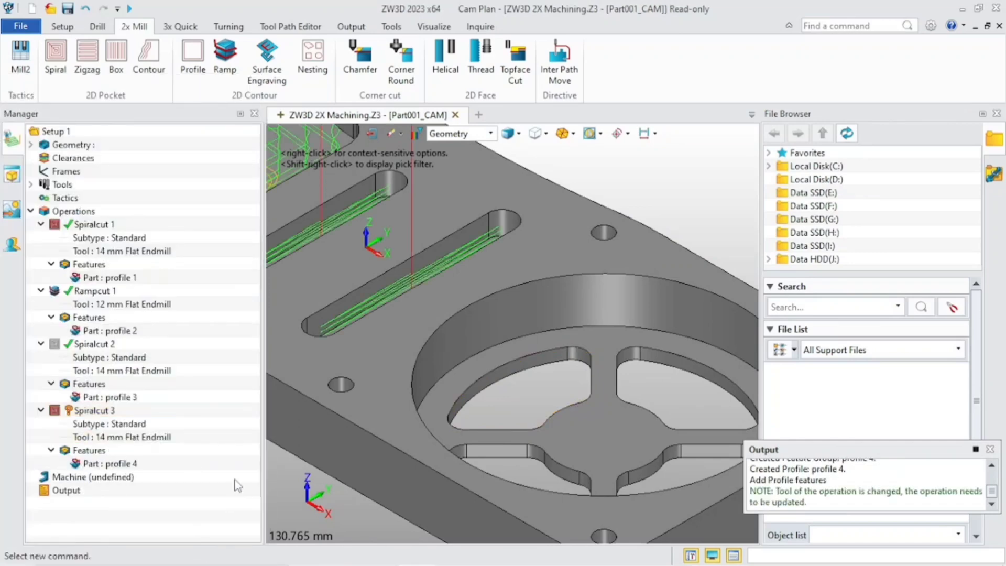
Limit Spiralcut 3 in Z from the hub face to the plate's underside, then calculate its toolpath and accept the settings.
{"action": "scroll", "coordinate": [316, 454], "scroll_direction": "down", "scroll_amount": 4}
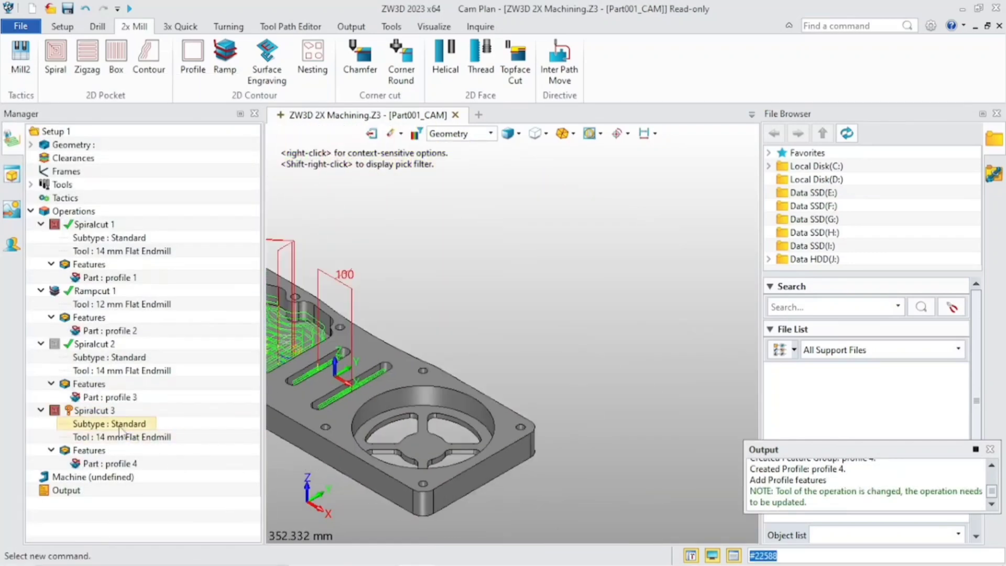
{"action": "right_click", "coordinate": [99, 412]}
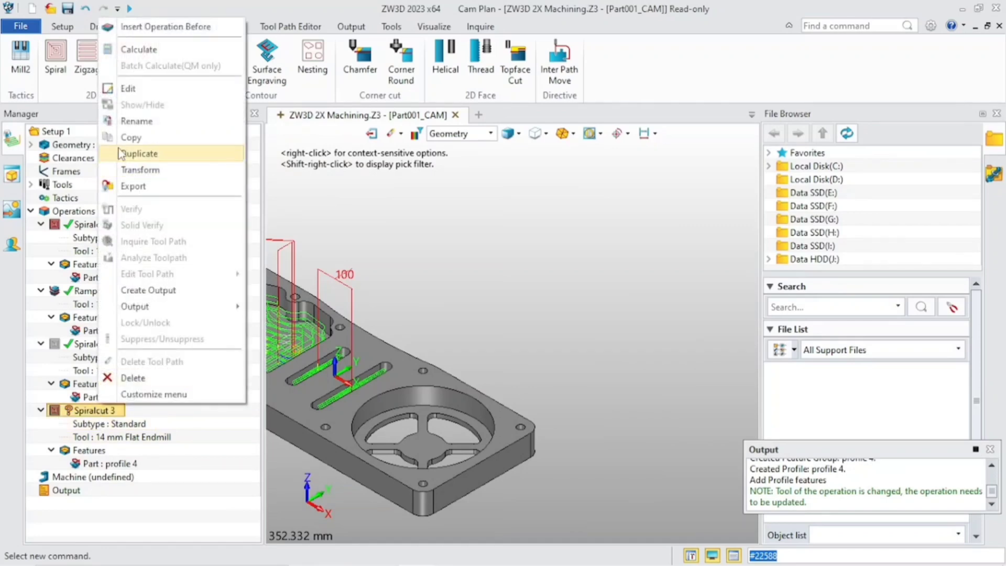
{"action": "left_click", "coordinate": [139, 93]}
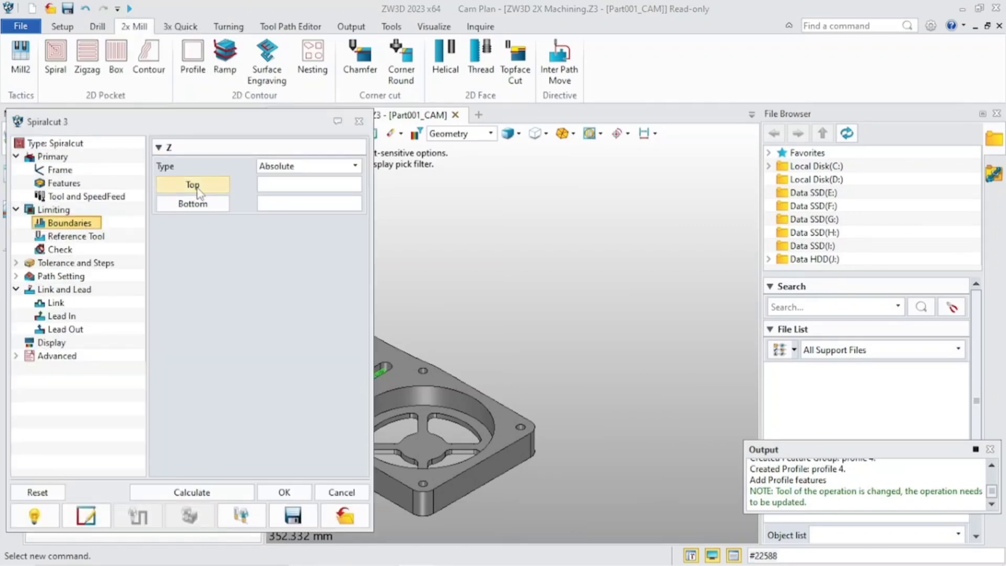
{"action": "left_click", "coordinate": [193, 184]}
{"action": "left_click", "coordinate": [421, 445]}
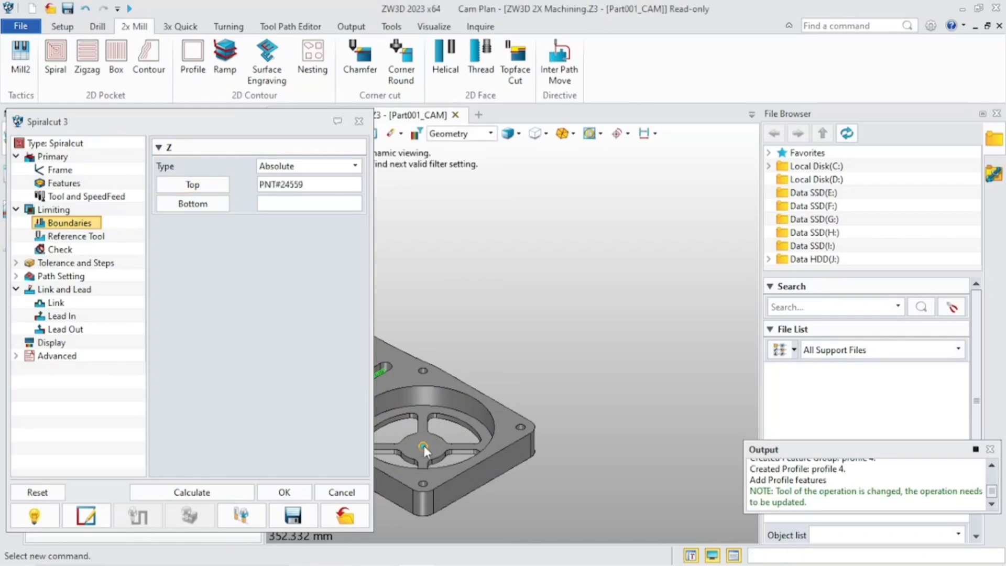
{"action": "left_click", "coordinate": [194, 204]}
{"action": "left_click", "coordinate": [446, 384]}
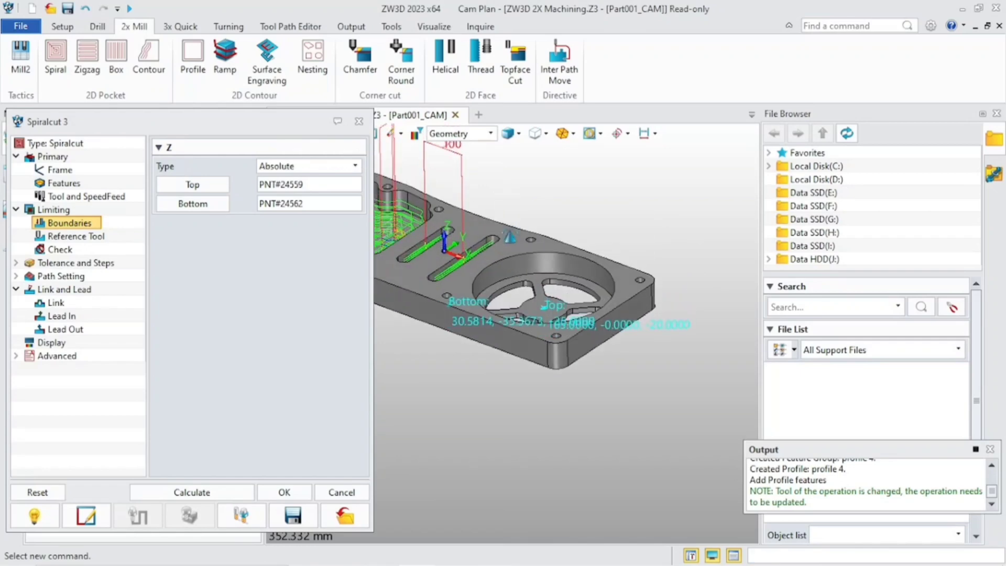
{"action": "left_click", "coordinate": [238, 491]}
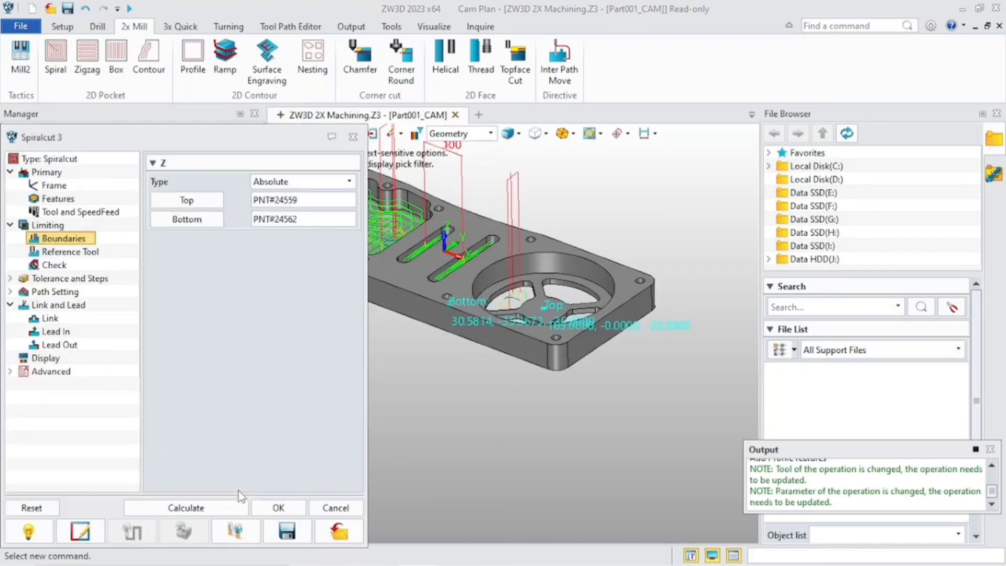
{"action": "left_click", "coordinate": [278, 509]}
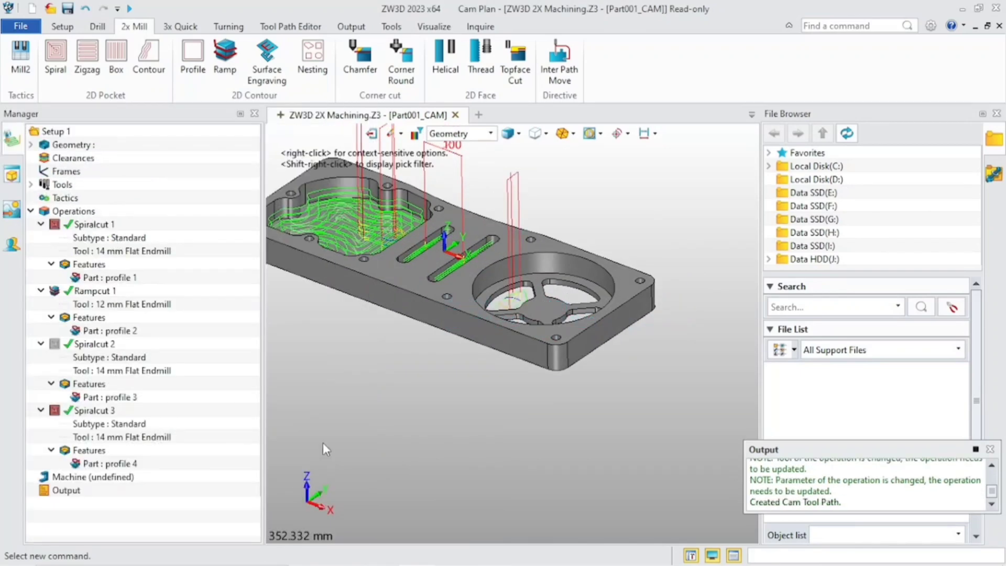
Start a circular toolpath pattern of Spiralcut 3, with its origin at the hub's center of curvature.
{"action": "key", "text": "ctrl+a"}
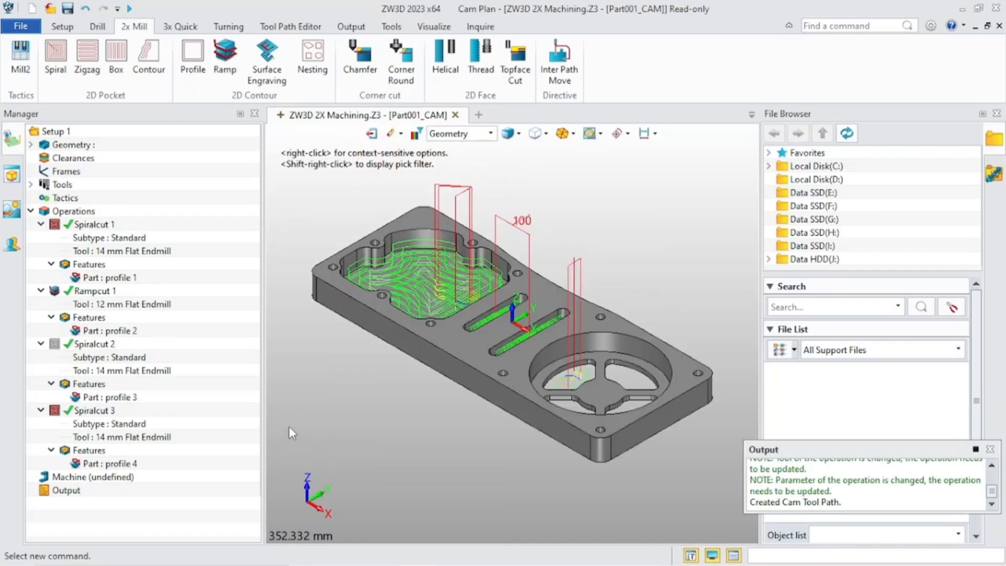
{"action": "left_click", "coordinate": [92, 411]}
{"action": "right_click", "coordinate": [100, 414]}
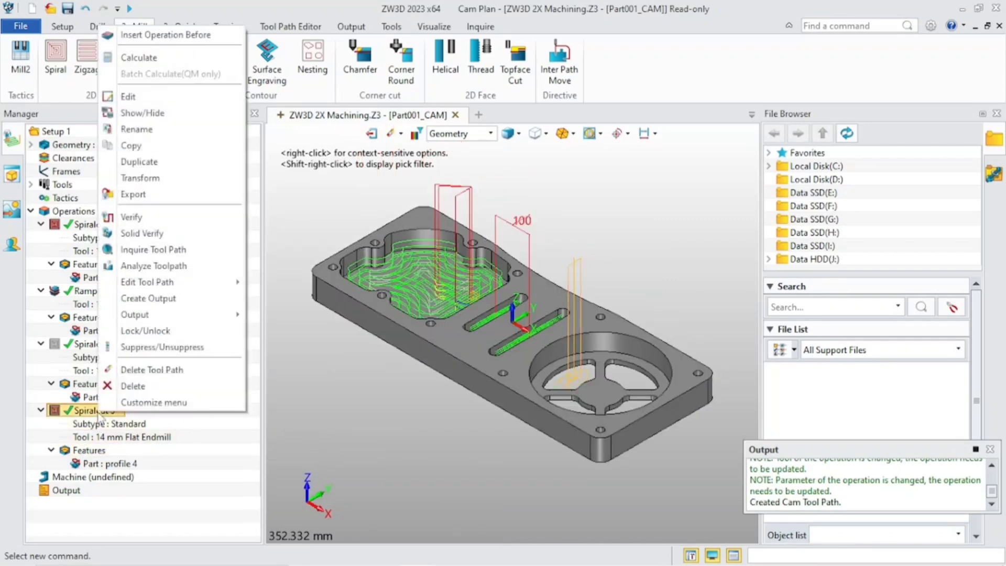
{"action": "mouse_move", "coordinate": [194, 282]}
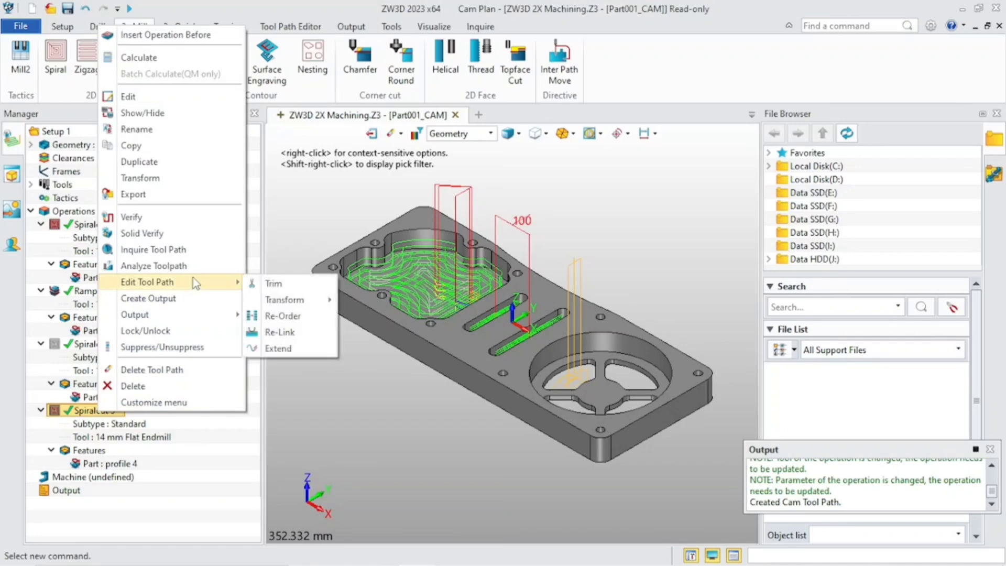
{"action": "mouse_move", "coordinate": [301, 301]}
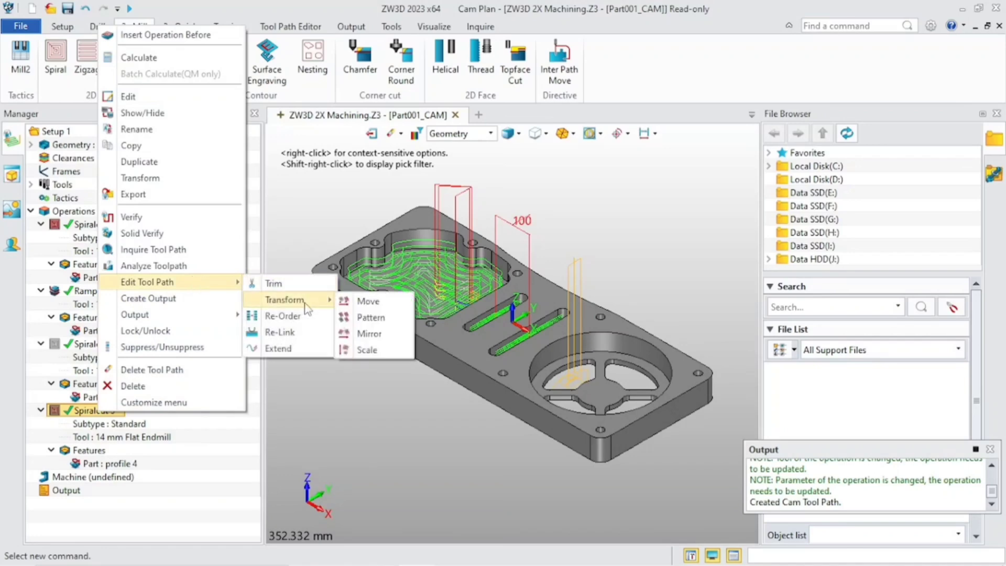
{"action": "left_click", "coordinate": [371, 317]}
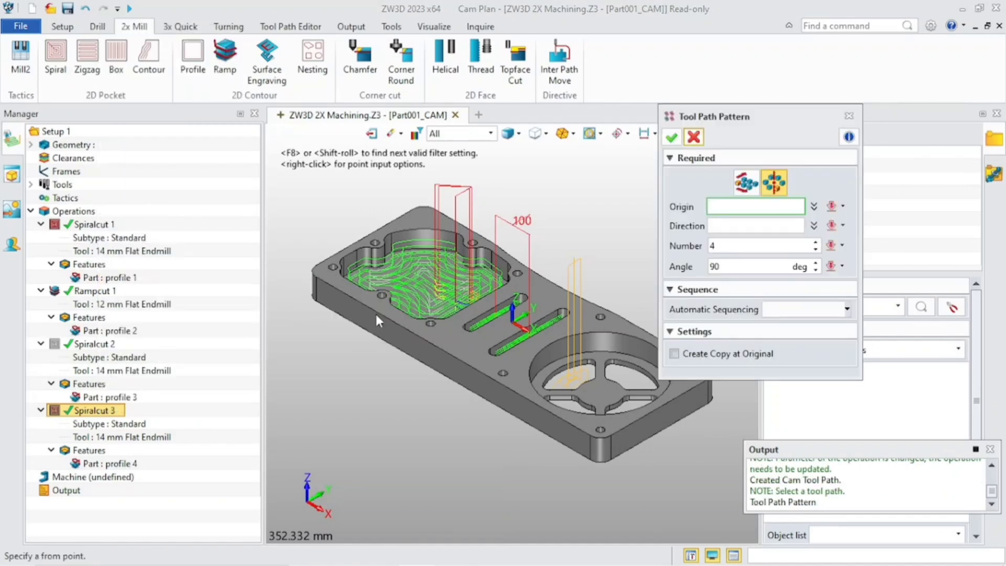
{"action": "right_click_drag", "start_coordinate": [603, 209], "coordinate": [545, 223]}
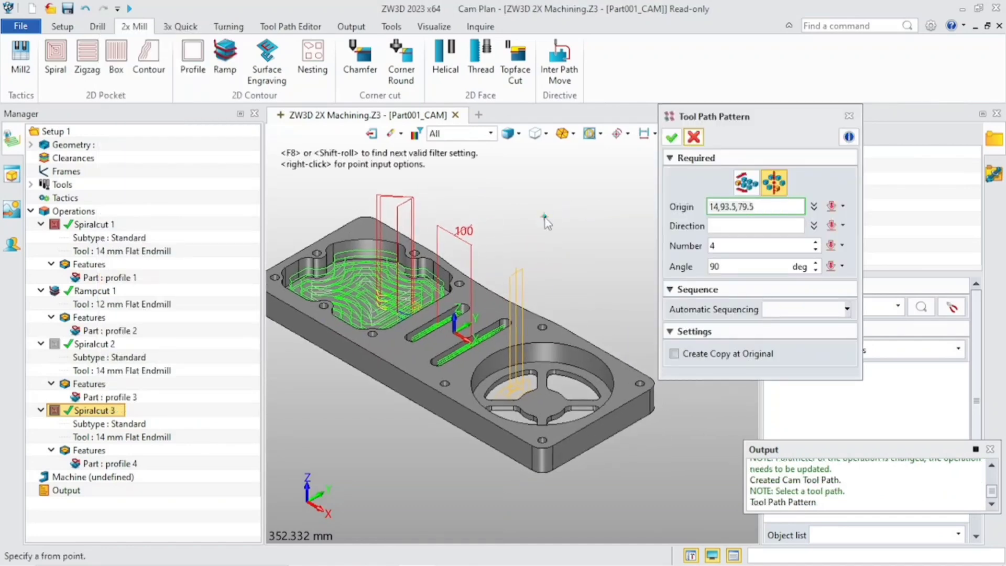
{"action": "left_click", "coordinate": [843, 207]}
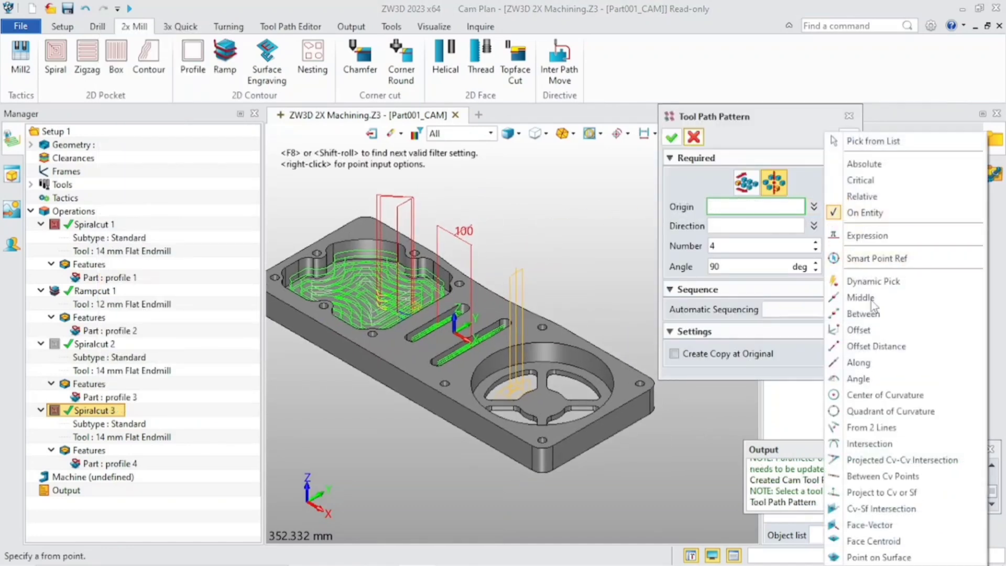
{"action": "left_click", "coordinate": [882, 396]}
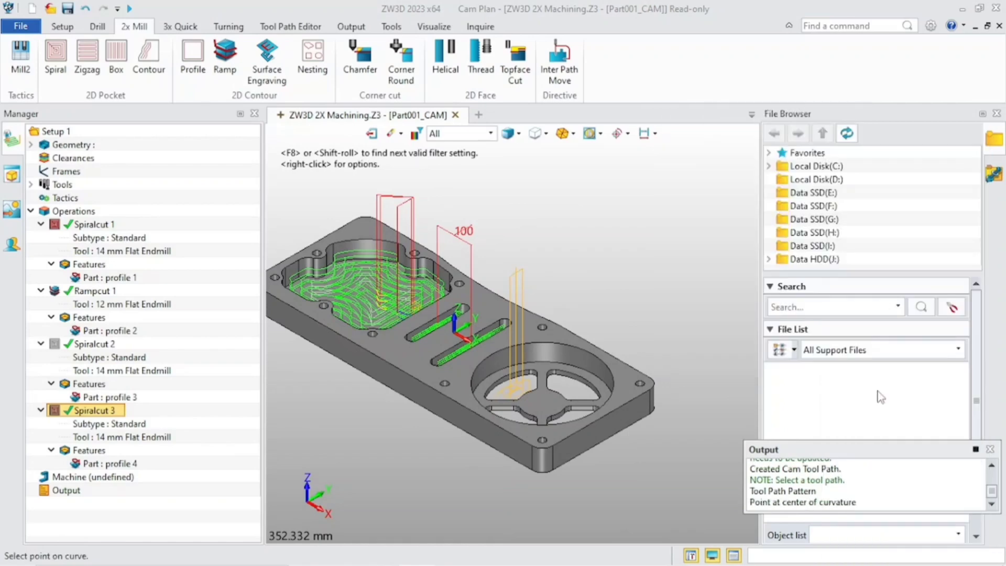
{"action": "left_click", "coordinate": [563, 413]}
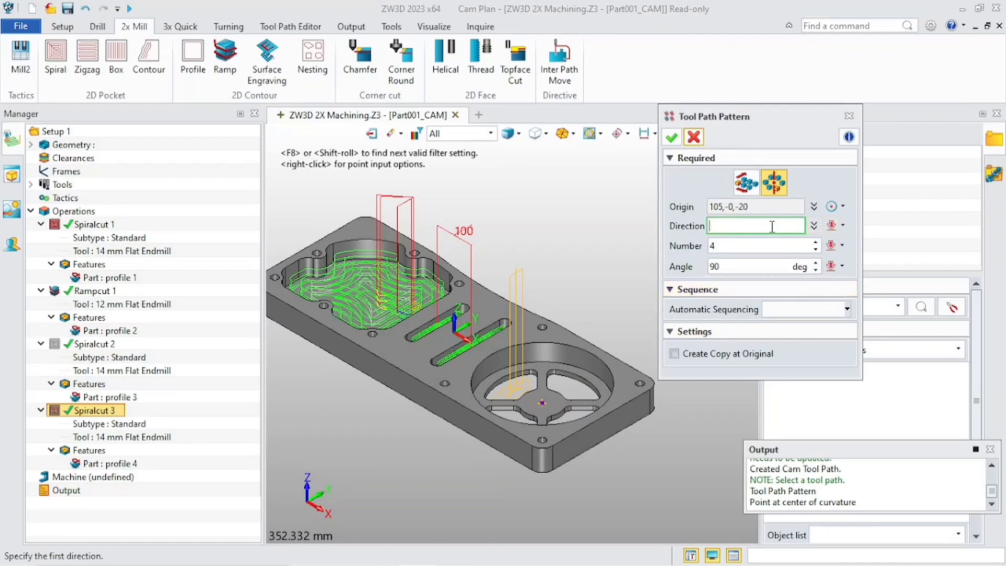
Set the pattern direction to 0,0,-1 from a vertical spoke window edge and create it with number 4 and angle 90 degrees.
{"action": "scroll", "coordinate": [532, 385], "scroll_direction": "up", "scroll_amount": 4}
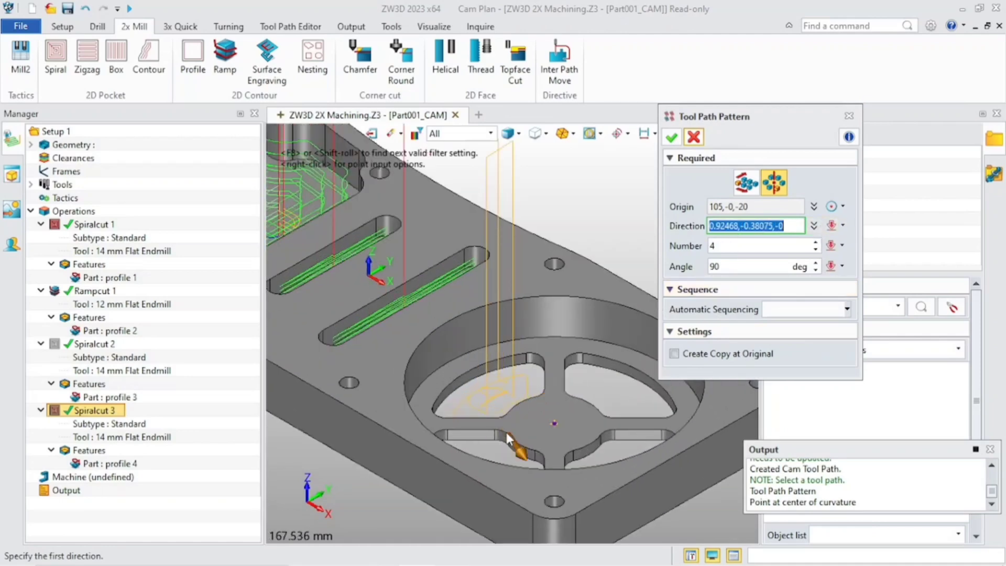
{"action": "left_click", "coordinate": [495, 427]}
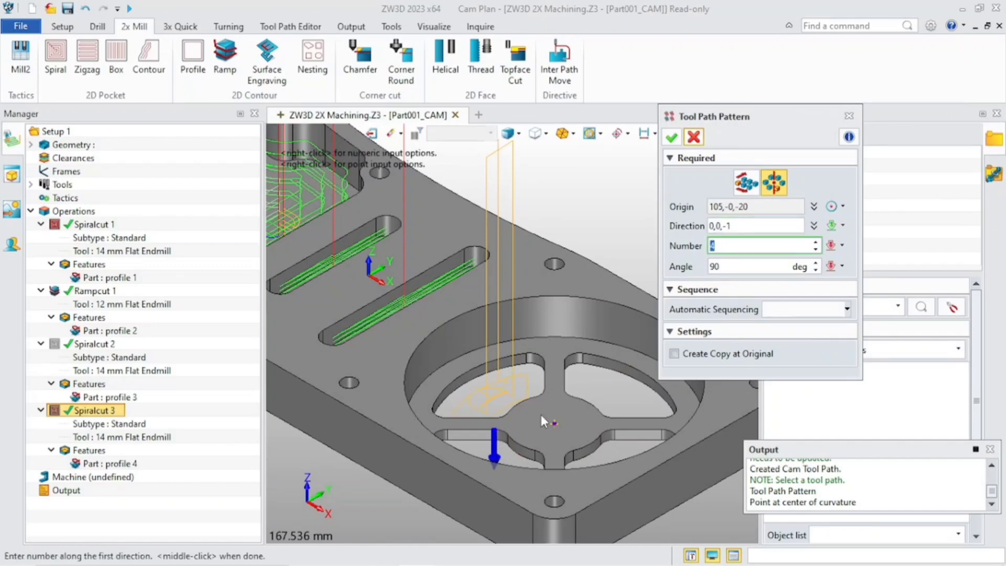
{"action": "left_click", "coordinate": [729, 265]}
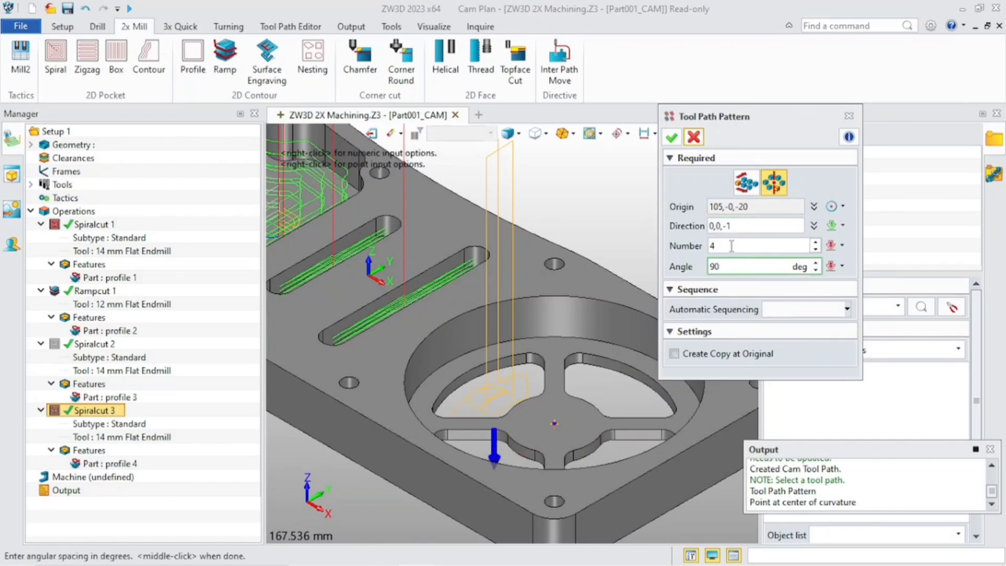
{"action": "left_click", "coordinate": [732, 245]}
{"action": "left_click", "coordinate": [672, 138]}
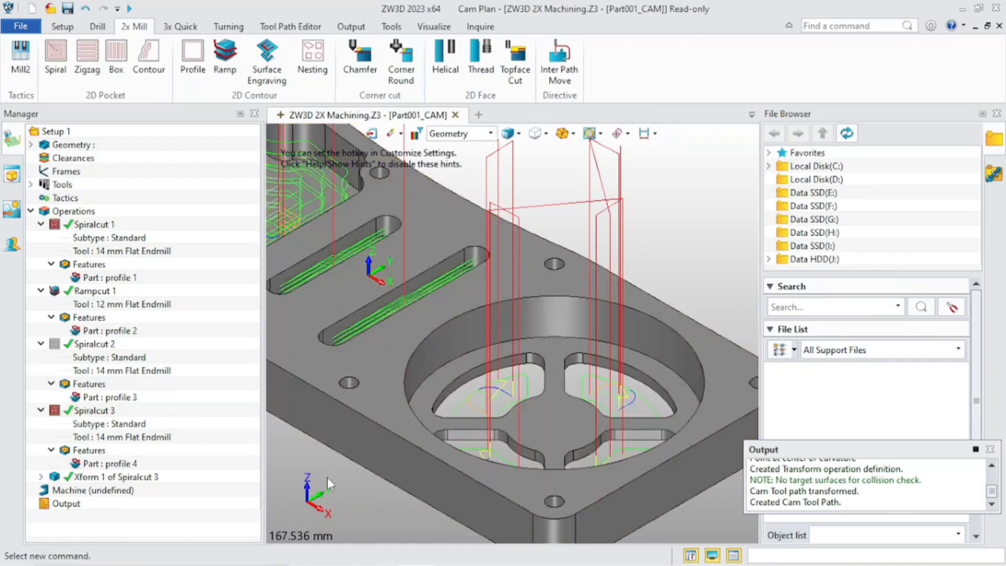
Add a Hole drilling tactic to the setup and expand it in the plan.
{"action": "scroll", "coordinate": [328, 477], "scroll_direction": "down", "scroll_amount": 3}
{"action": "middle_click_drag", "start_coordinate": [328, 473], "coordinate": [425, 448]}
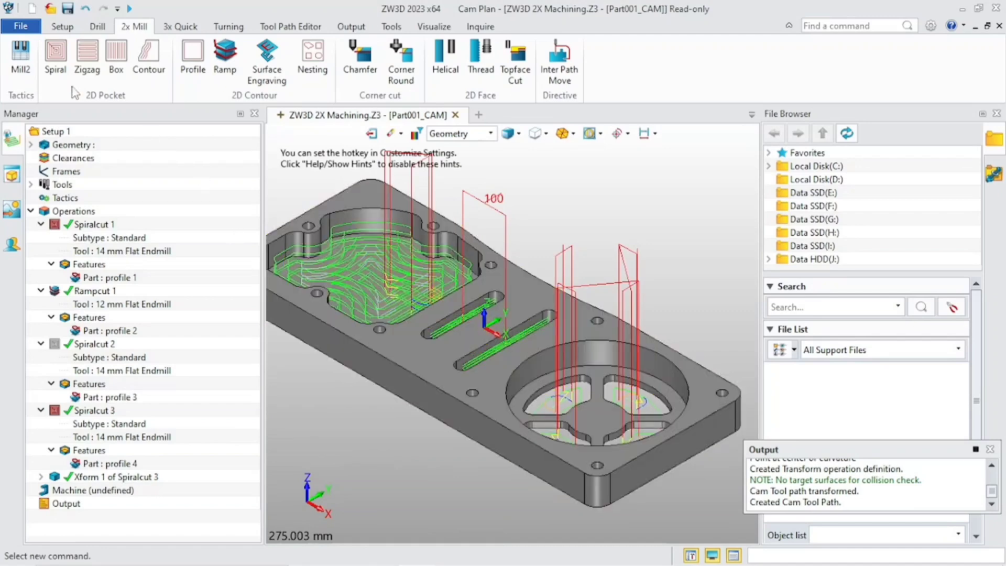
{"action": "left_click", "coordinate": [91, 29]}
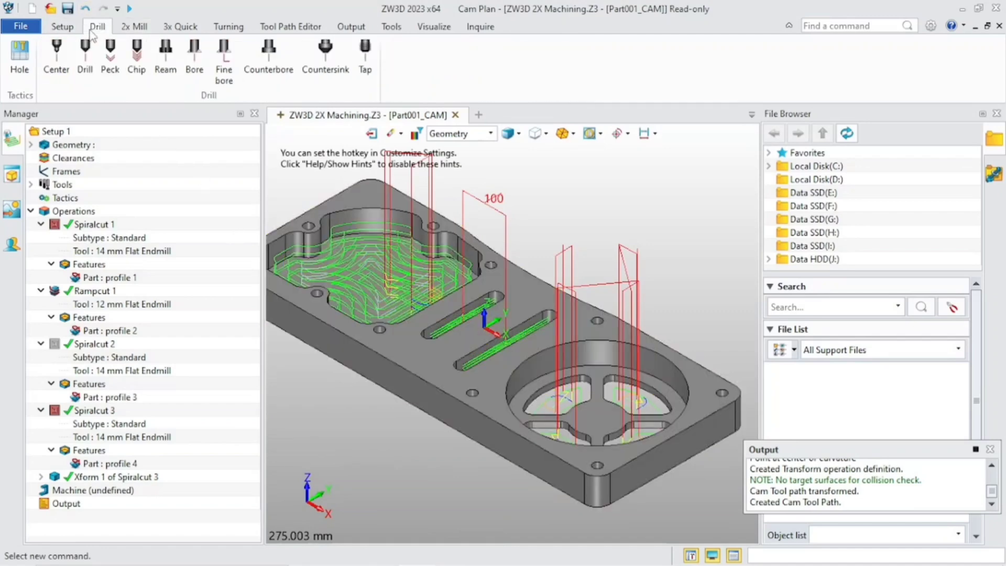
{"action": "left_click", "coordinate": [18, 51]}
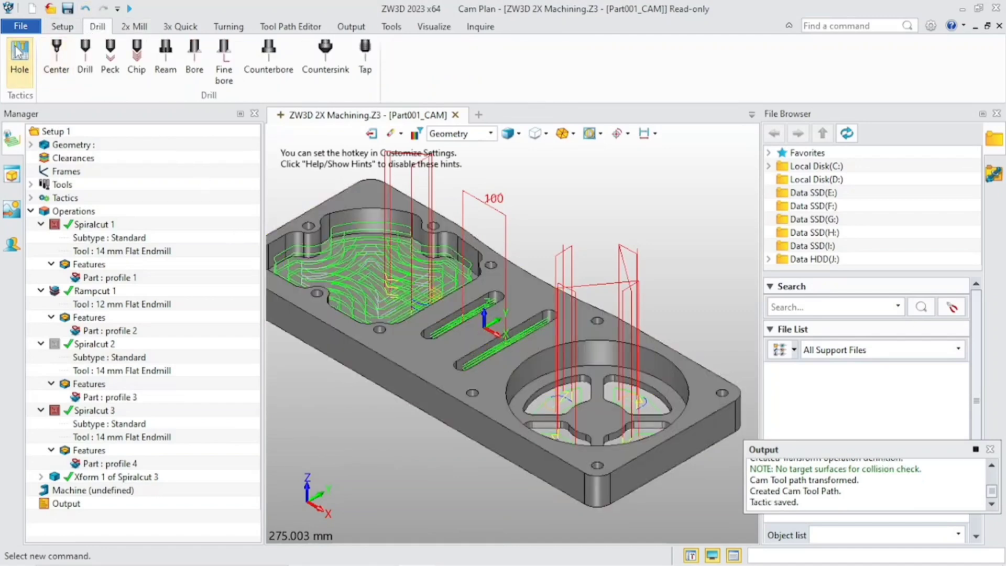
{"action": "left_click", "coordinate": [33, 199]}
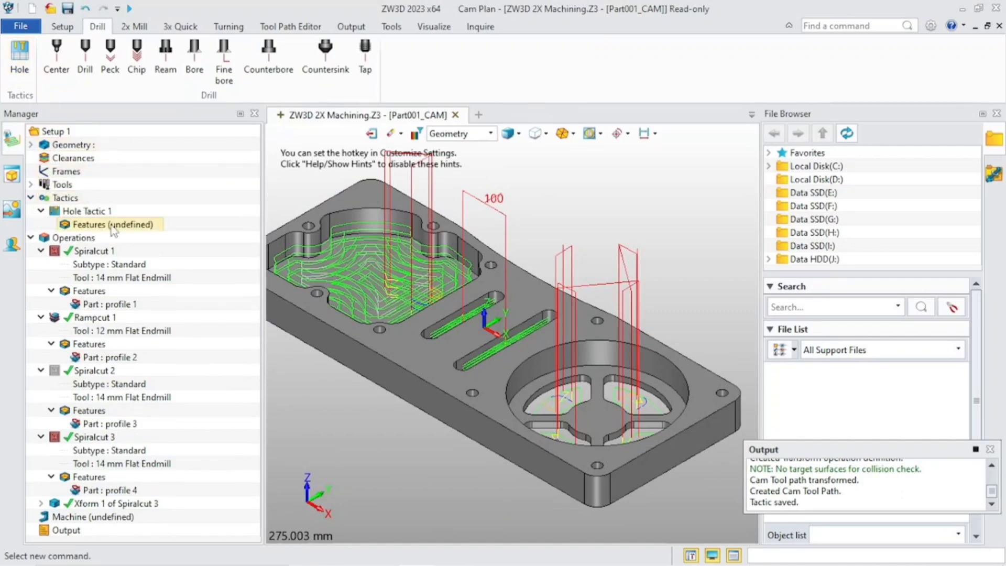
Assign Part001 as the feature of Hole Tactic 1, and create and calculate its drilling operations.
{"action": "right_click", "coordinate": [111, 230]}
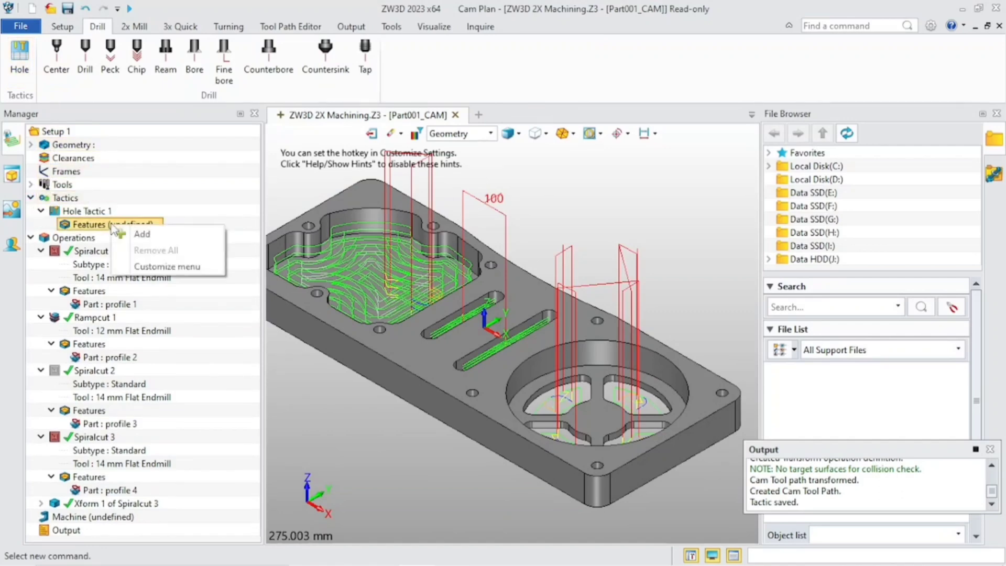
{"action": "left_click", "coordinate": [140, 236]}
{"action": "left_click", "coordinate": [302, 176]}
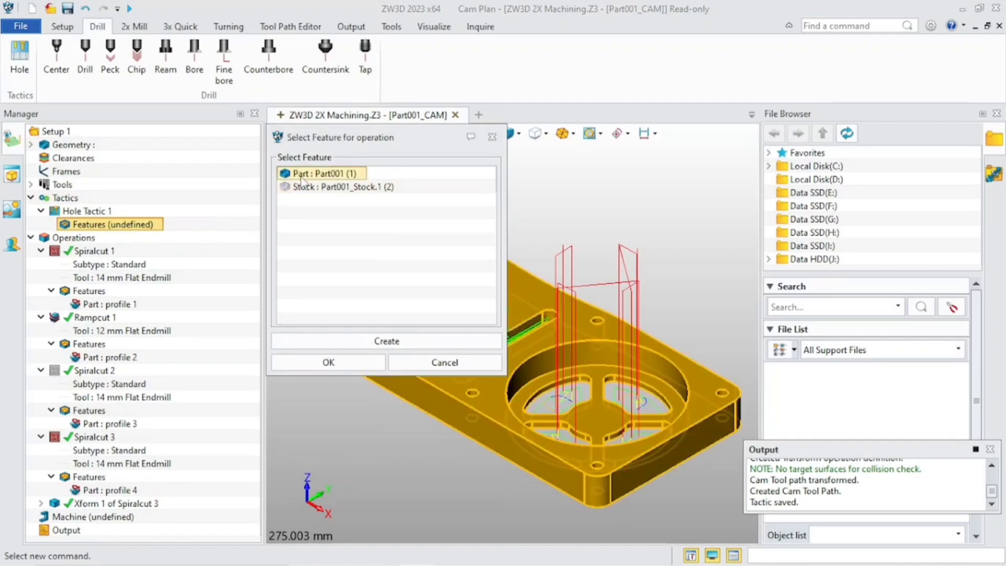
{"action": "left_click", "coordinate": [310, 370]}
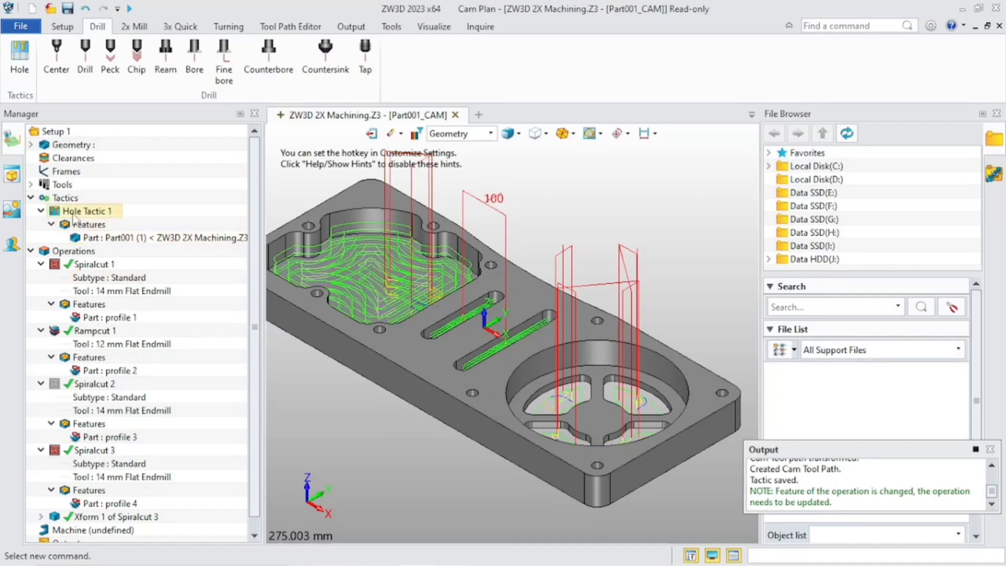
{"action": "right_click", "coordinate": [74, 218]}
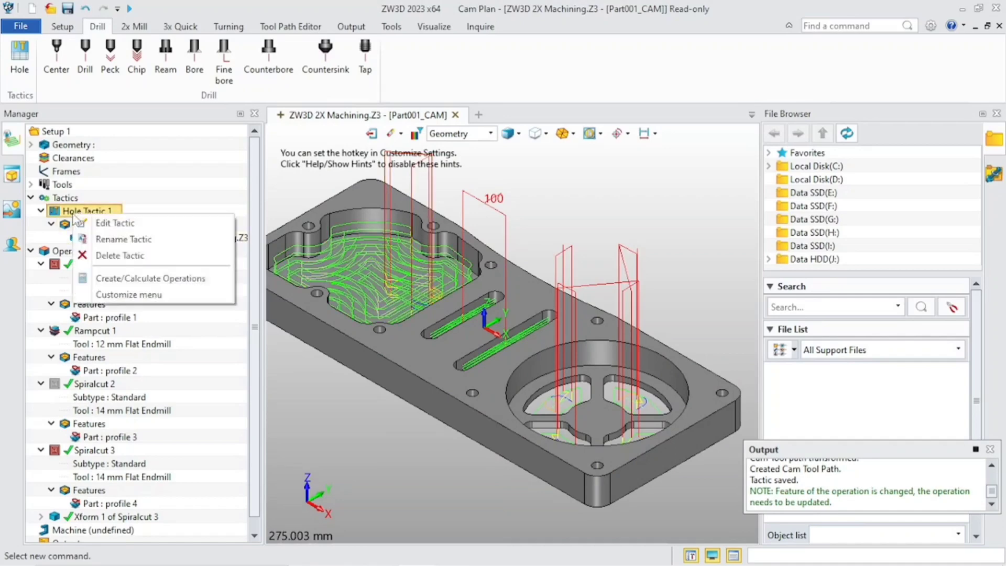
{"action": "left_click", "coordinate": [131, 279]}
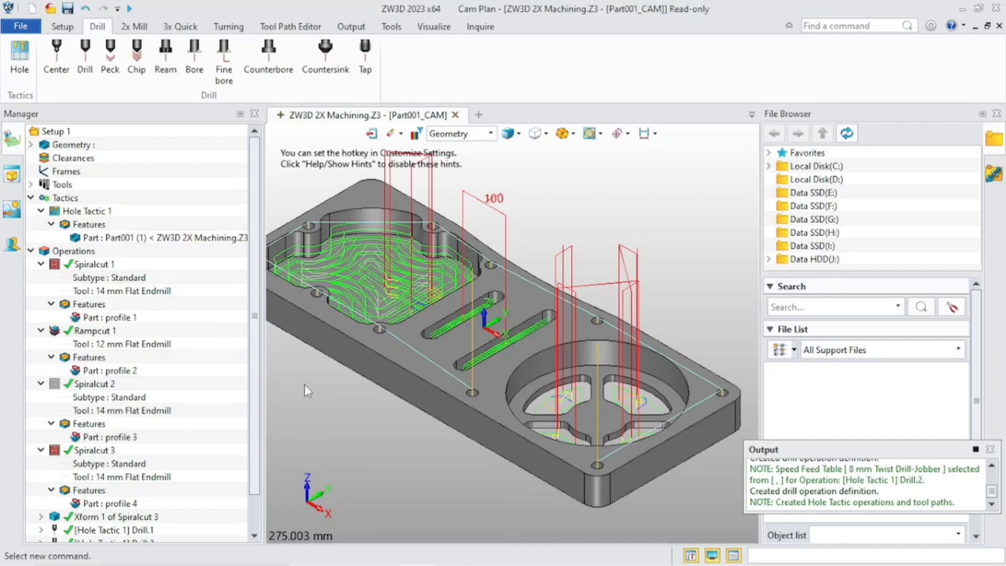
Add a second Ramp contour operation with a new profile feature on Part001.
{"action": "left_click", "coordinate": [134, 26]}
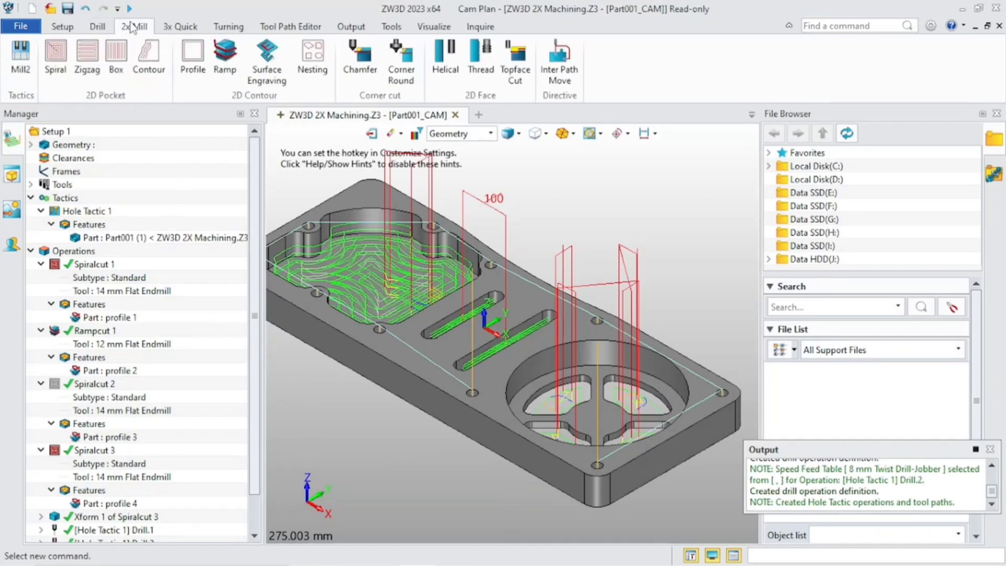
{"action": "left_click", "coordinate": [223, 56]}
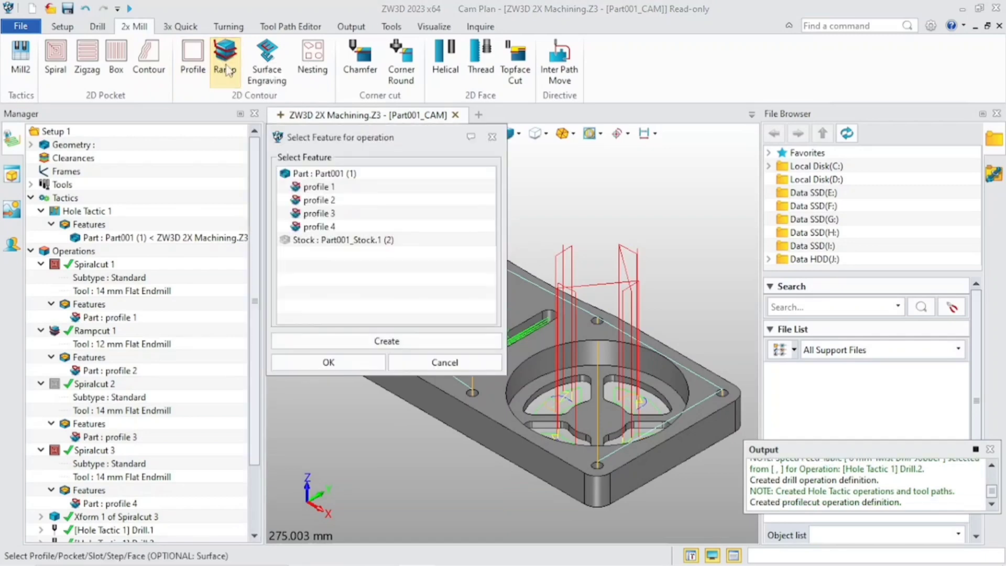
{"action": "left_click", "coordinate": [323, 174]}
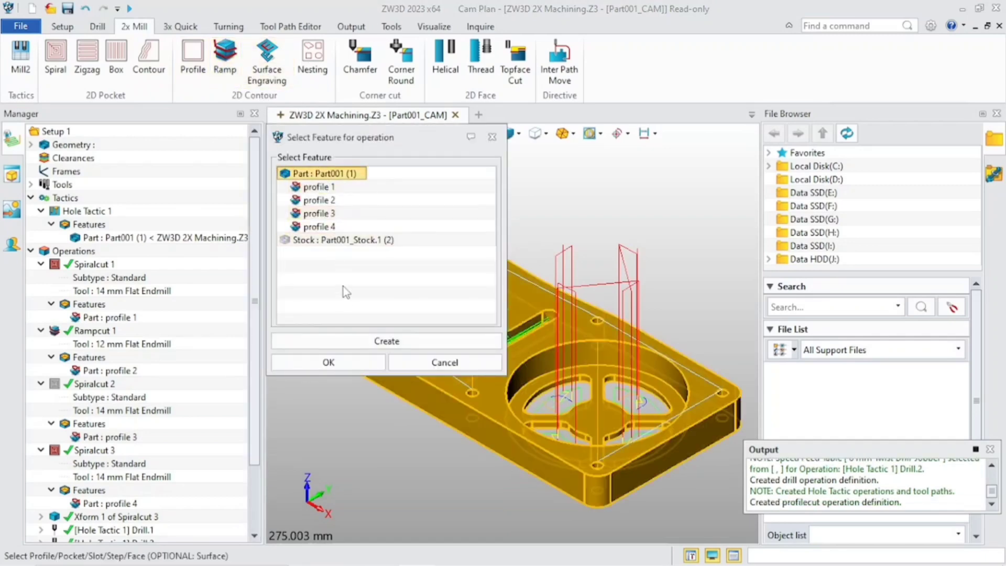
{"action": "left_click", "coordinate": [352, 338]}
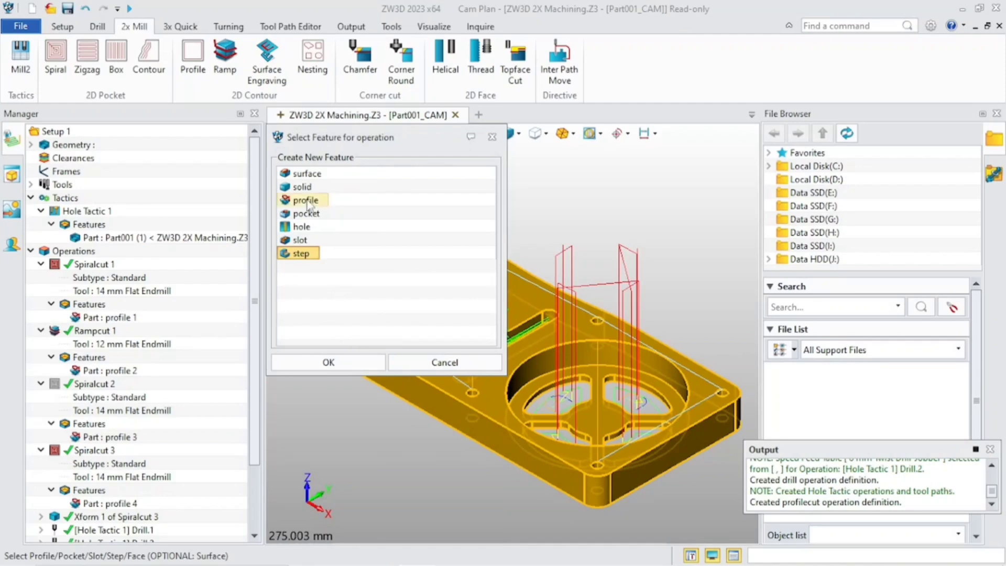
{"action": "left_click", "coordinate": [305, 201]}
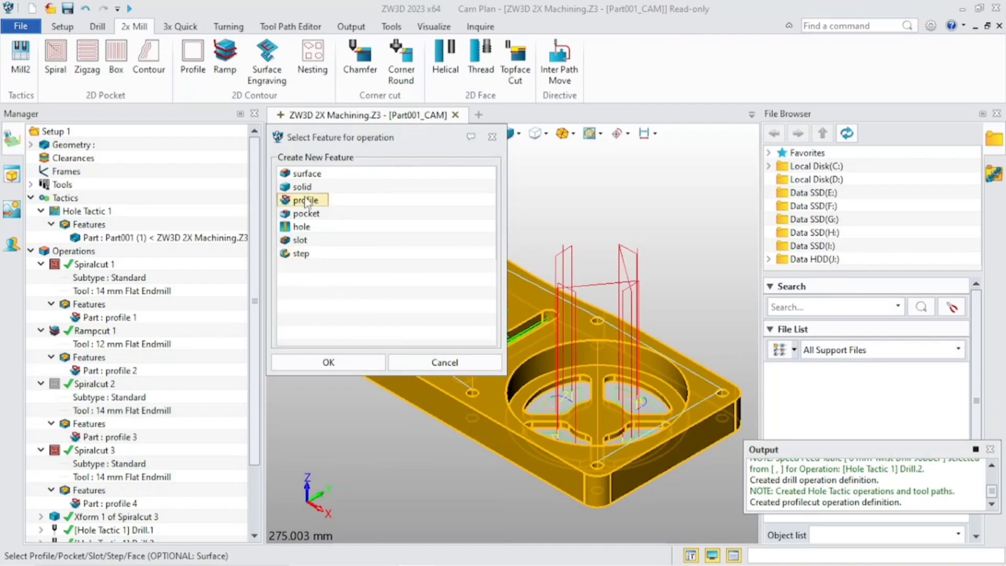
{"action": "left_click", "coordinate": [344, 362]}
Define the profile from the plate's outer top edge loop, and assign the 14 mm Flat Endmill.
{"action": "left_click", "coordinate": [359, 348]}
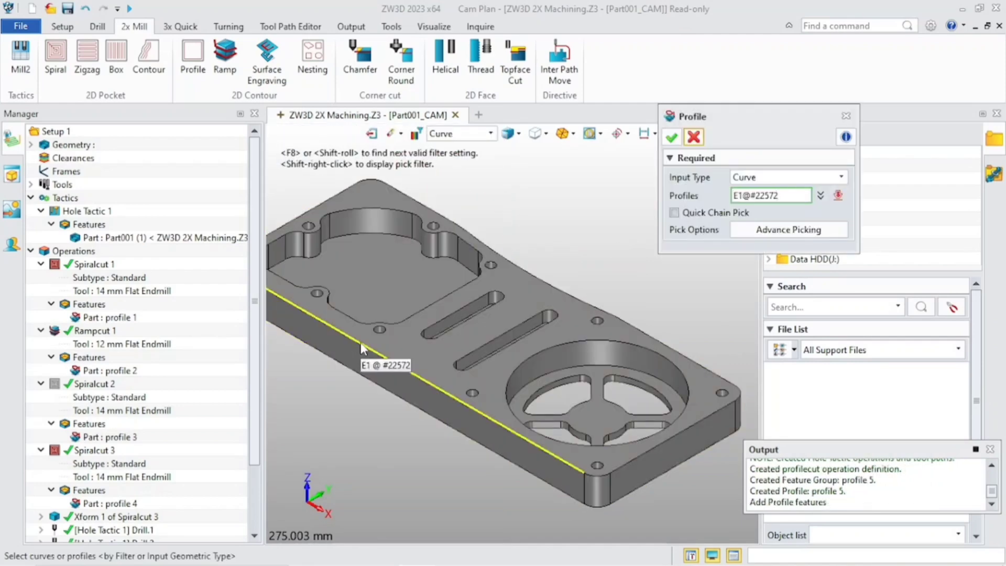
{"action": "left_click", "coordinate": [361, 343]}
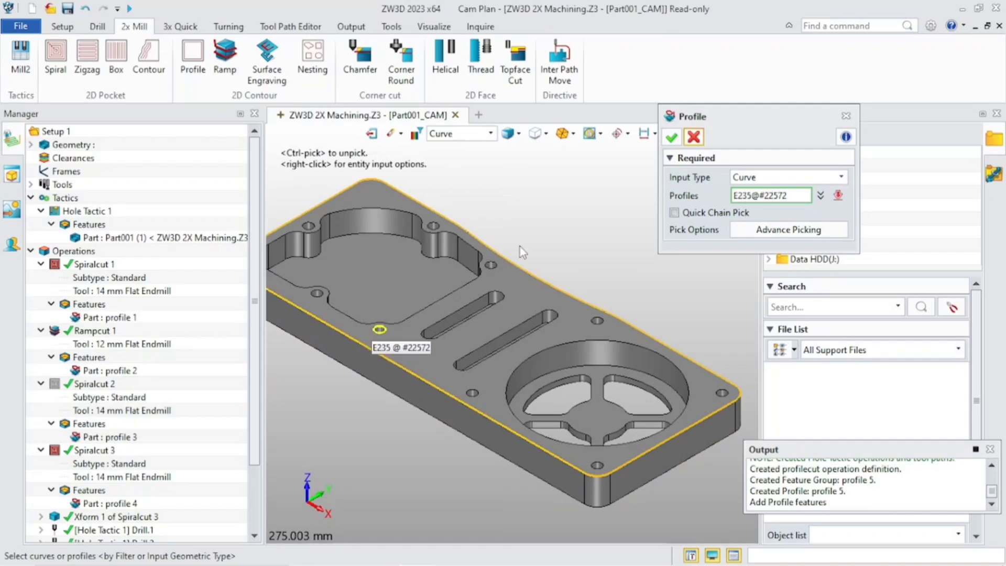
{"action": "left_click", "coordinate": [672, 138]}
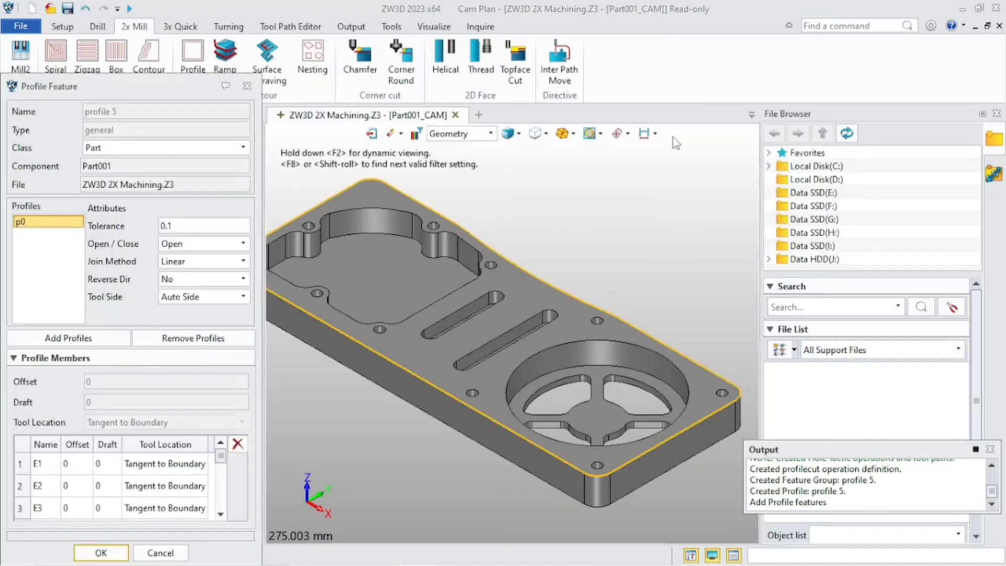
{"action": "left_click", "coordinate": [116, 550]}
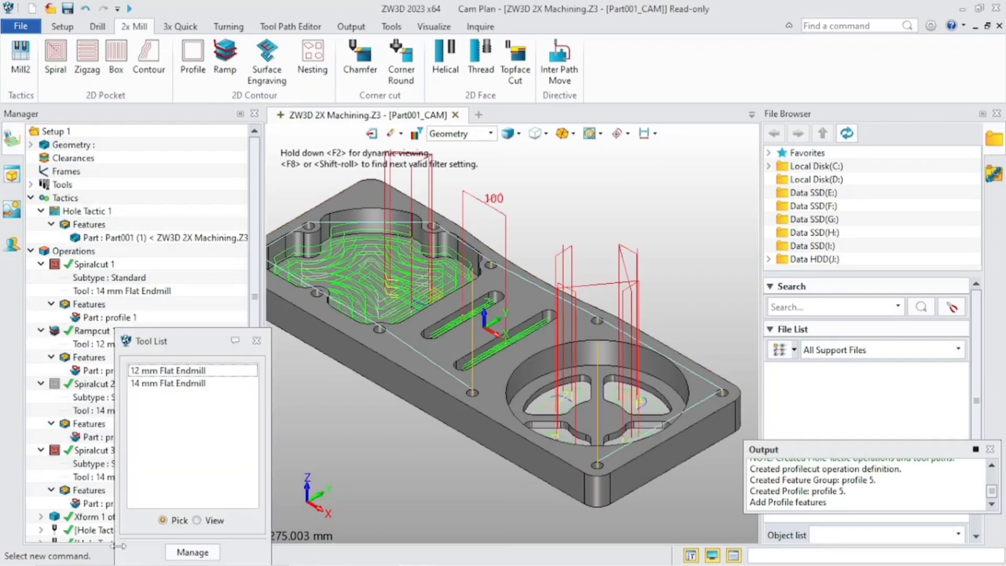
{"action": "left_click", "coordinate": [232, 391]}
Edit Rampcut 2 and set its absolute Z boundaries by picking the plate's top face (Z 0) and its underside (Z -25).
{"action": "scroll", "coordinate": [323, 419], "scroll_direction": "down", "scroll_amount": 3}
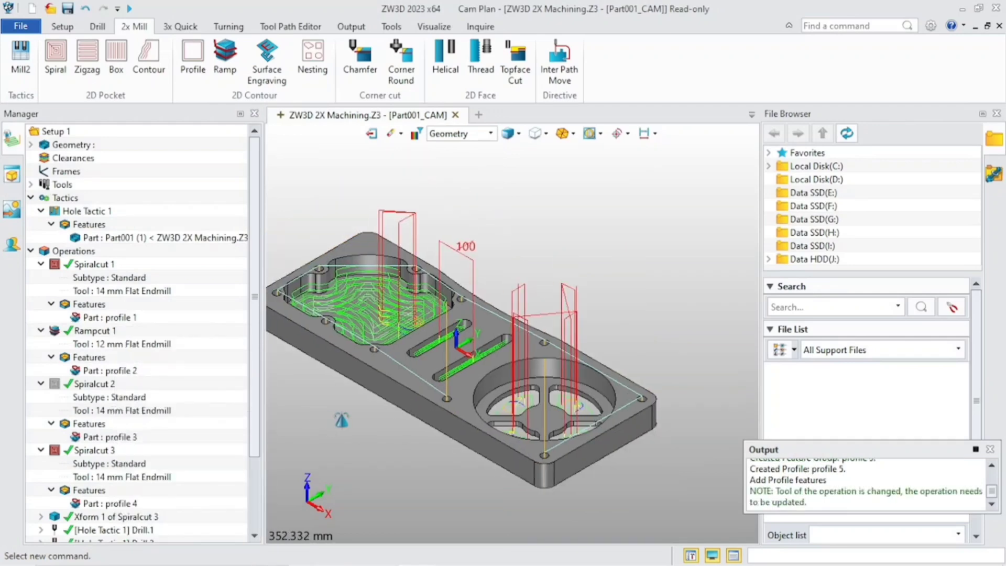
{"action": "scroll", "coordinate": [256, 421], "scroll_direction": "down", "scroll_amount": 3}
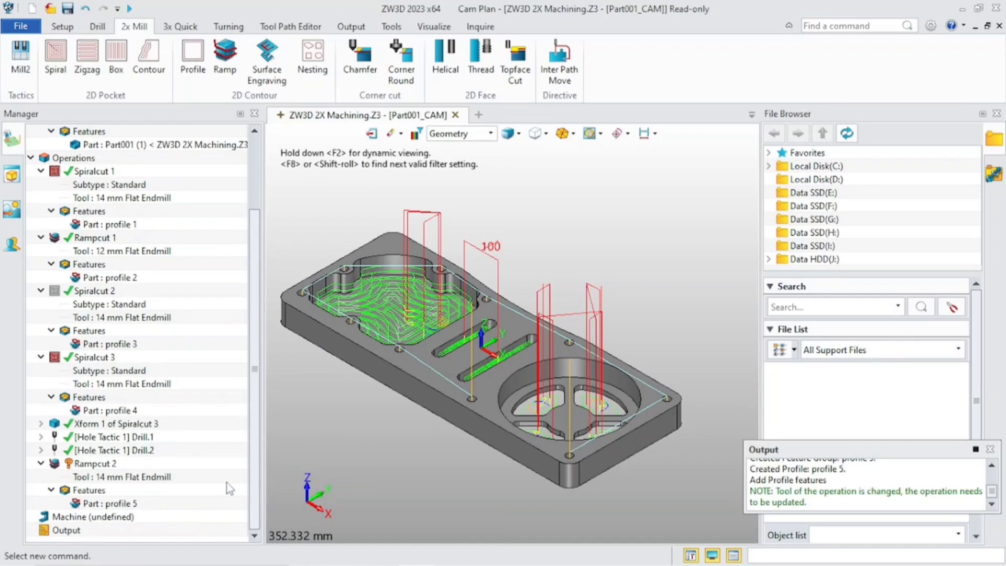
{"action": "right_click", "coordinate": [116, 464]}
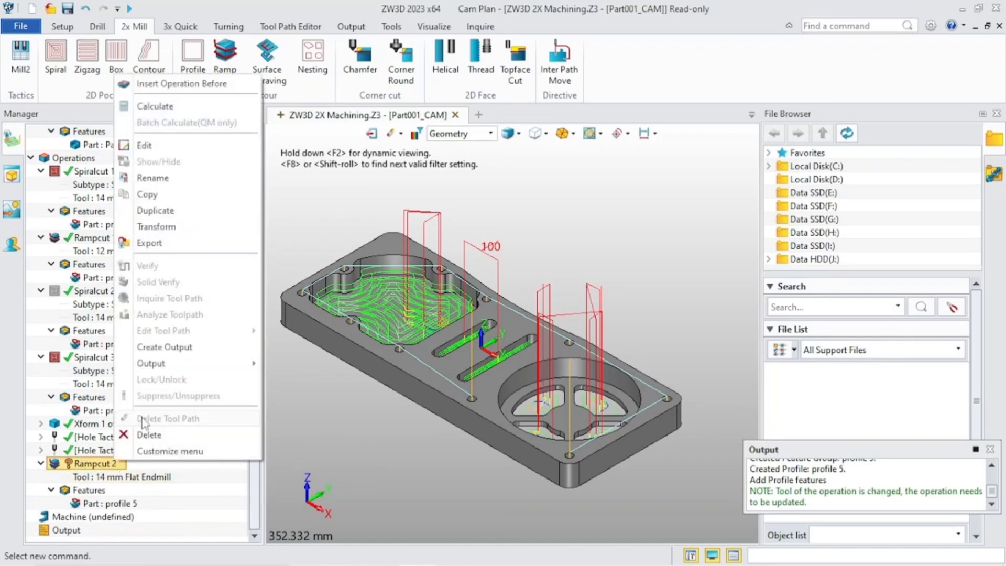
{"action": "left_click", "coordinate": [173, 148]}
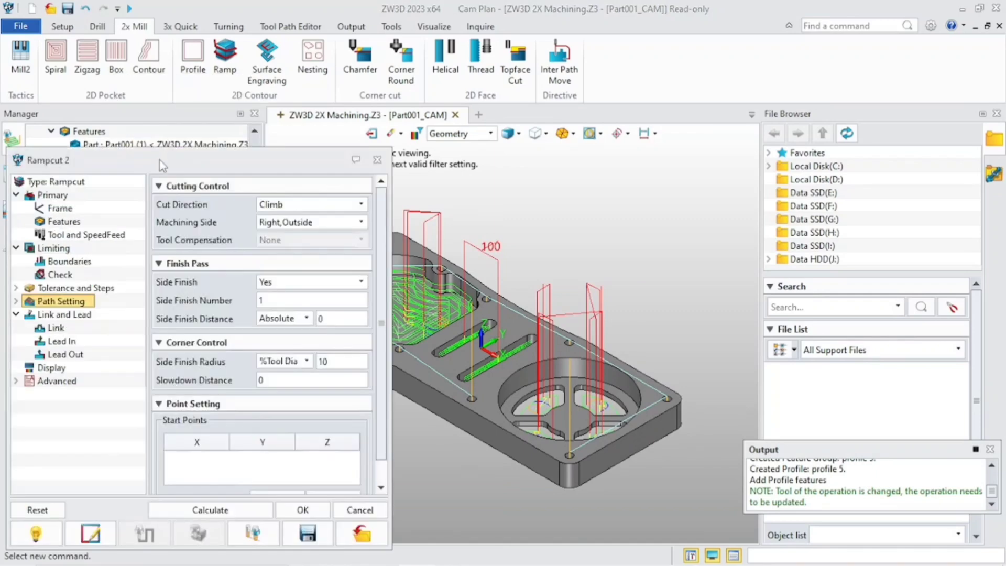
{"action": "left_click", "coordinate": [87, 261]}
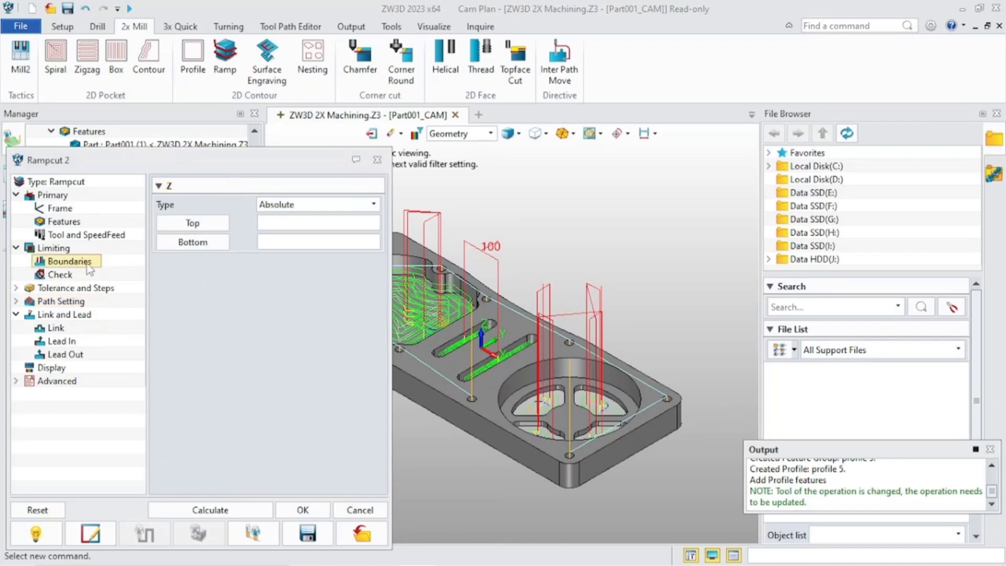
{"action": "left_click", "coordinate": [415, 367]}
{"action": "left_click", "coordinate": [212, 248]}
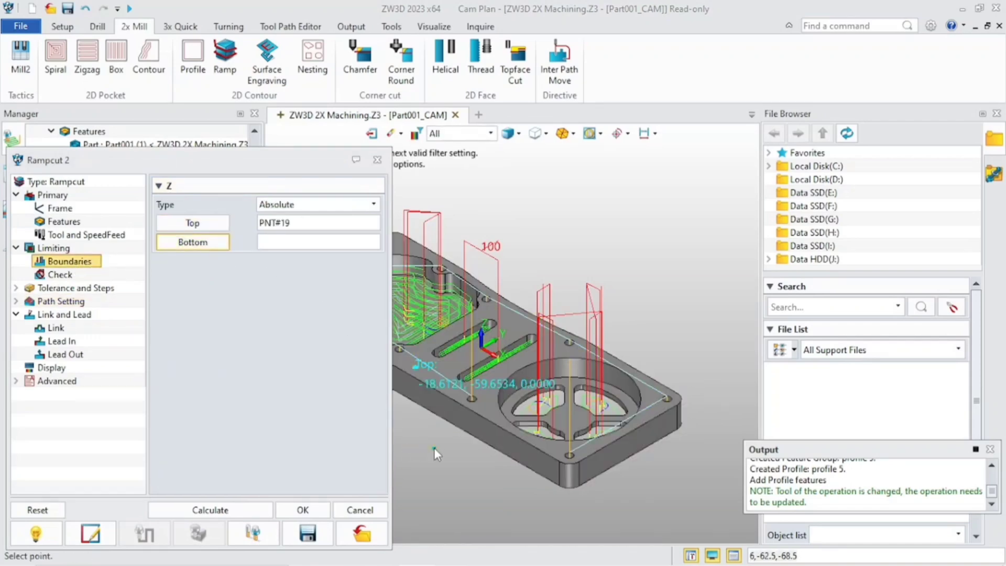
{"action": "middle_click_drag", "start_coordinate": [434, 448], "coordinate": [443, 369]}
{"action": "left_click", "coordinate": [444, 369]}
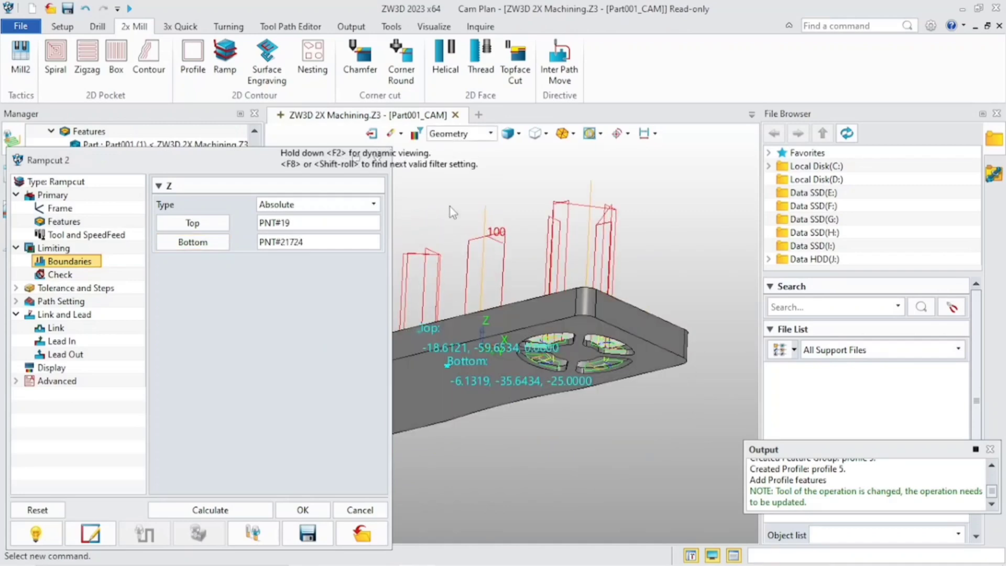
{"action": "key", "text": "ctrl+Home"}
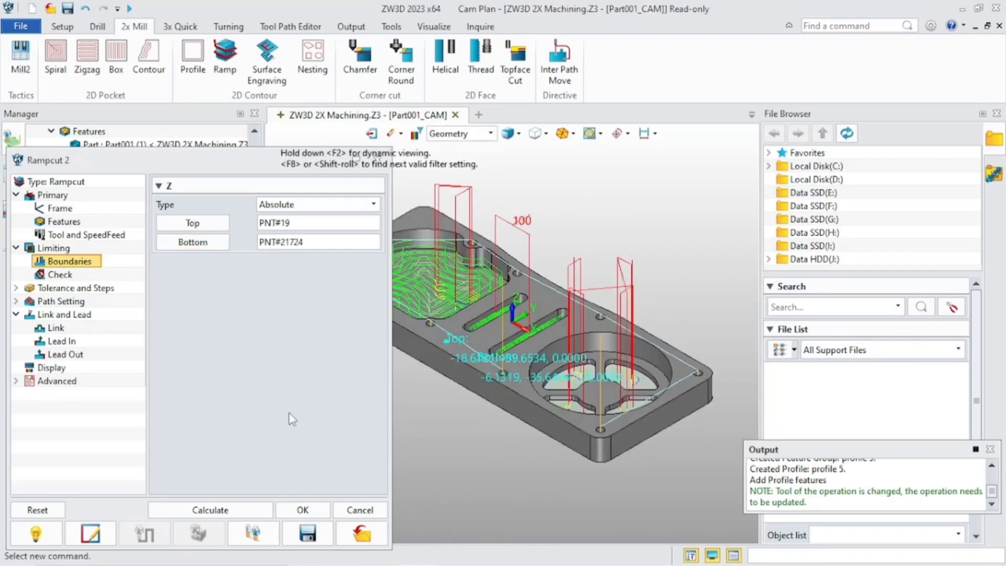
Set both engage and retract of Rampcut 2 to the type without lead moves, calculate the toolpath and accept the operation.
{"action": "left_click", "coordinate": [65, 315]}
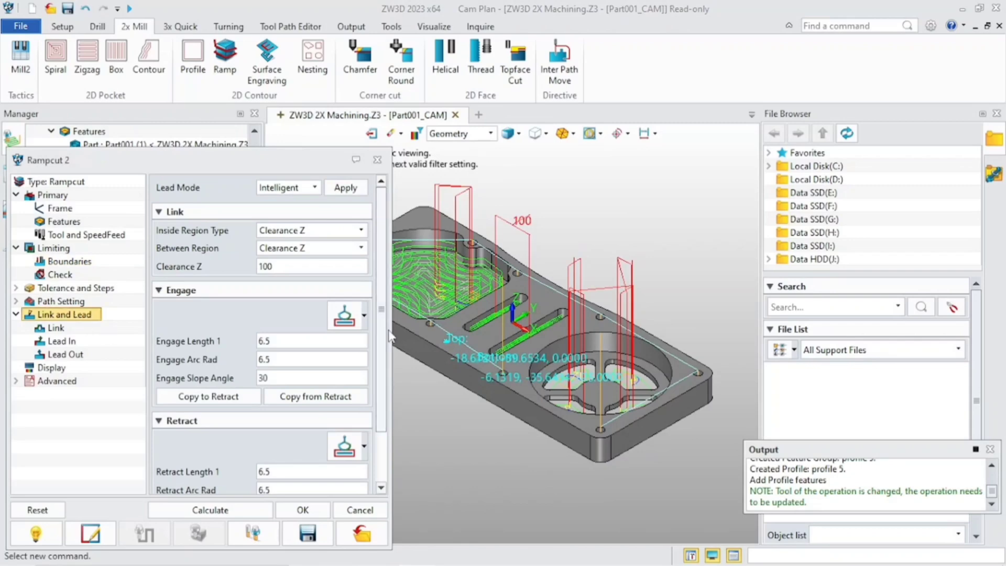
{"action": "left_click", "coordinate": [365, 317]}
{"action": "left_click", "coordinate": [476, 345]}
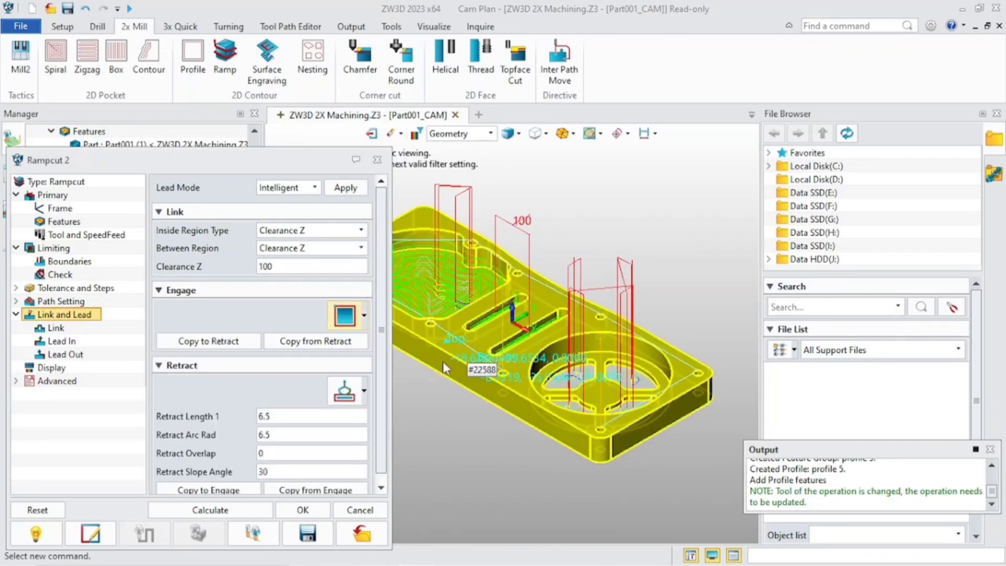
{"action": "left_click", "coordinate": [365, 392]}
{"action": "left_click", "coordinate": [475, 421]}
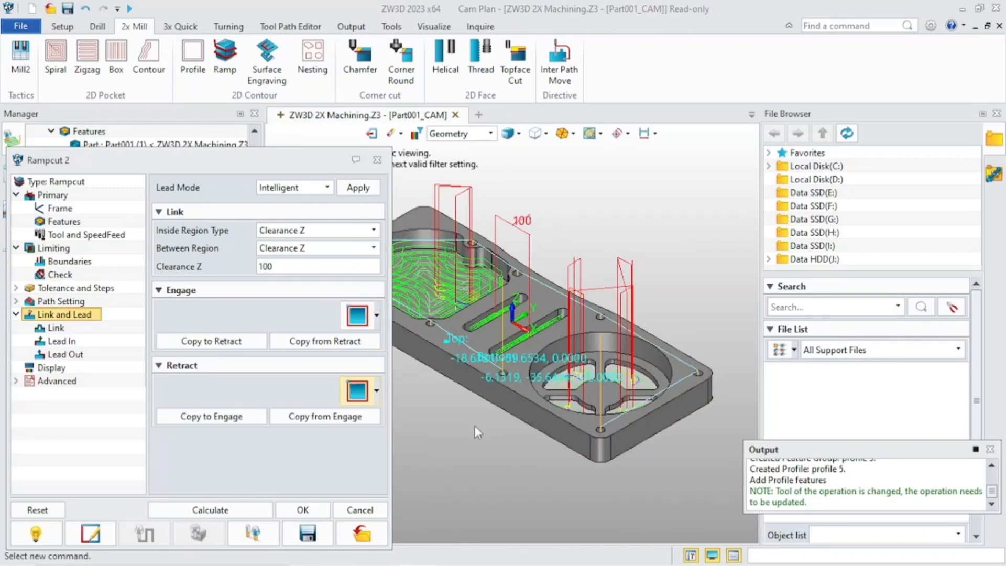
{"action": "left_click", "coordinate": [265, 511]}
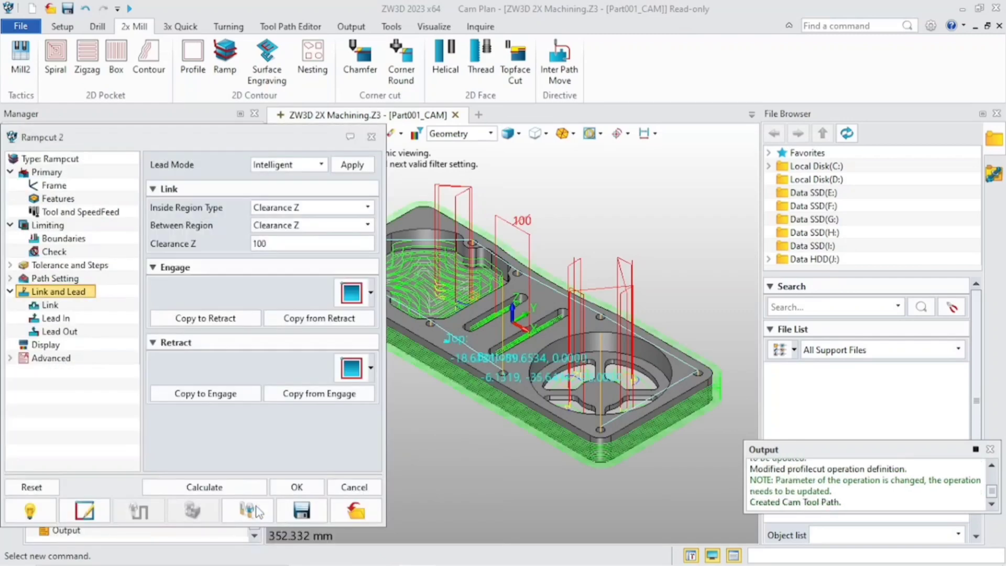
{"action": "left_click", "coordinate": [298, 487]}
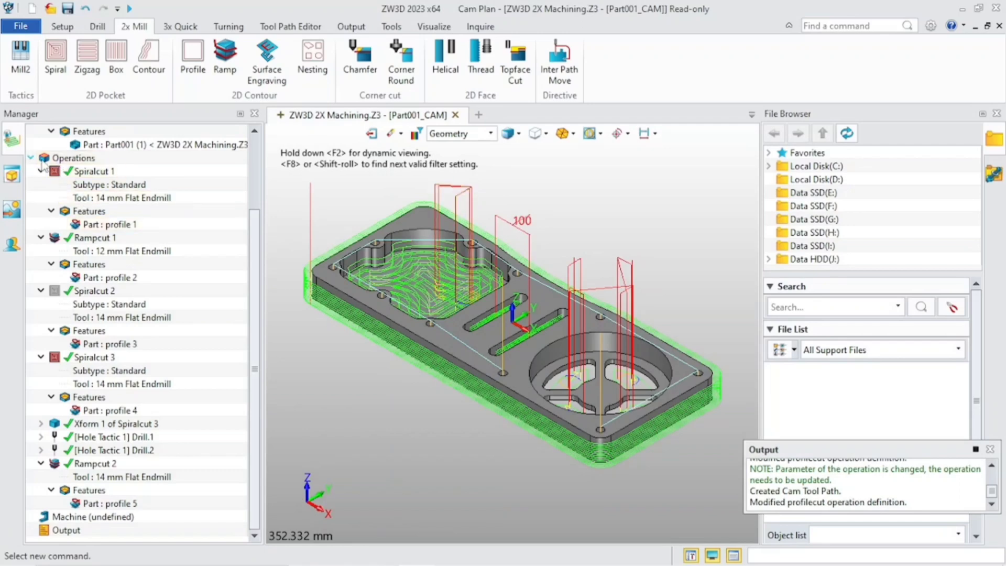
Run a Solid Verify simulation of all operations on the stock through to the end, and close the session.
{"action": "right_click", "coordinate": [59, 159]}
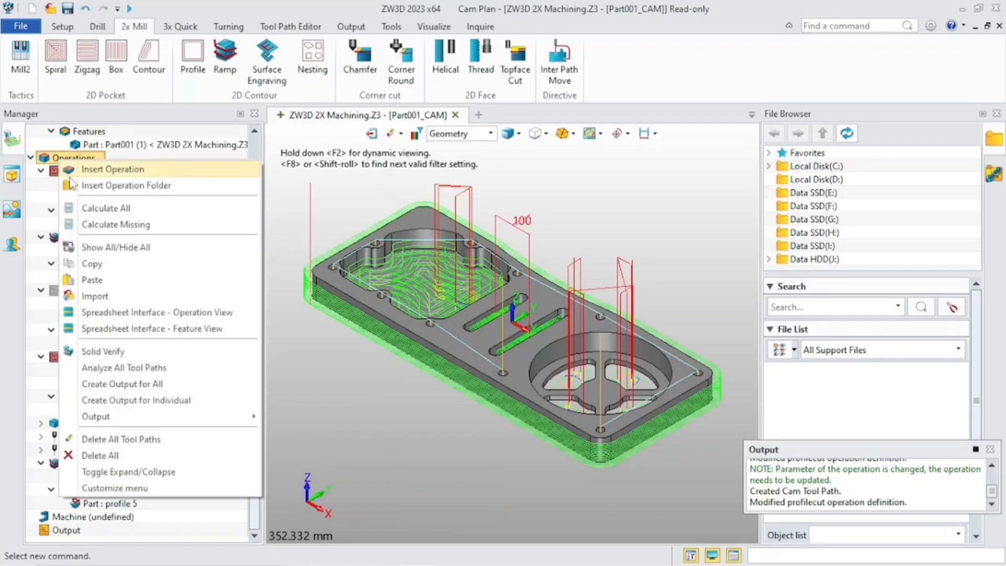
{"action": "left_click", "coordinate": [128, 352]}
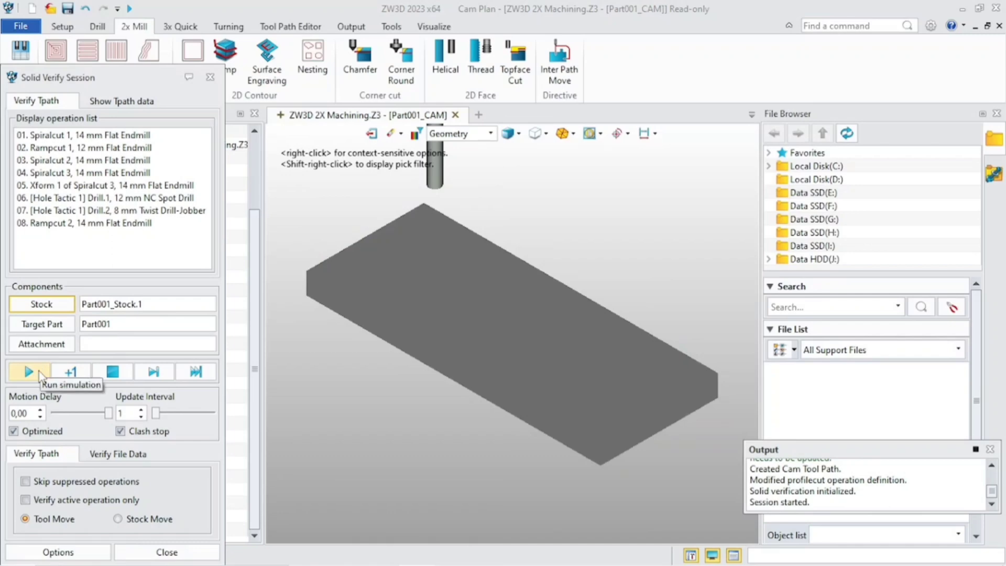
{"action": "left_click", "coordinate": [40, 372]}
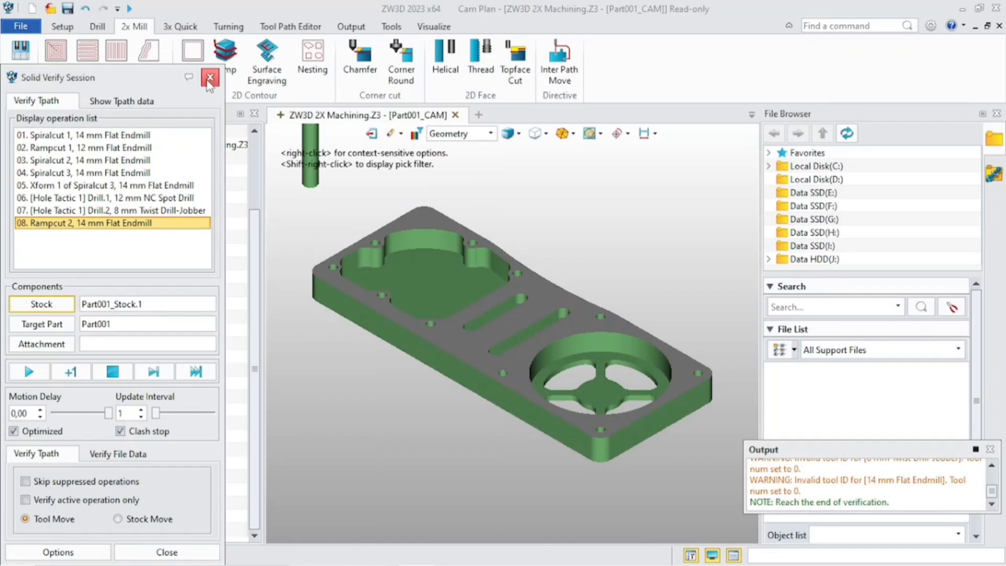
{"action": "left_click", "coordinate": [209, 78]}
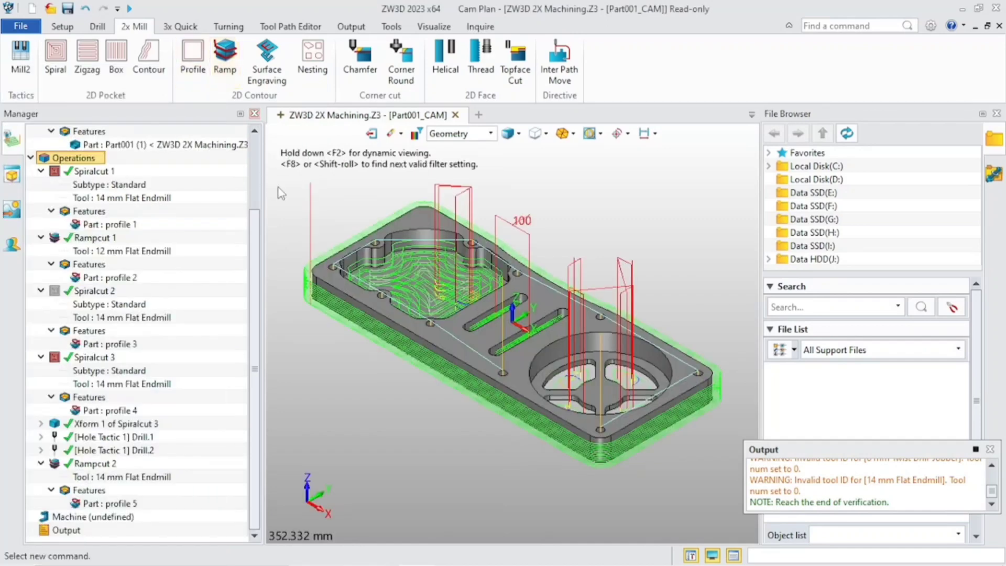